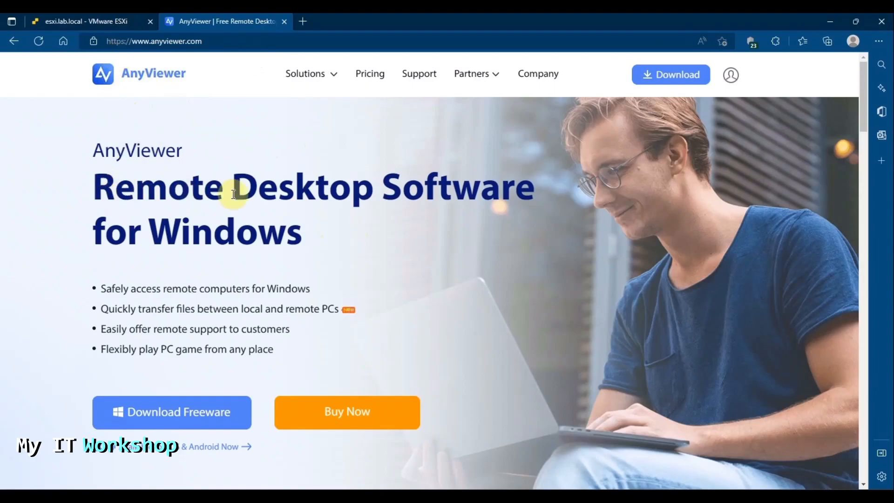
Step: Switch Edge from the AnyViewer website to the ESXi console showing WinClient1's desktop
mouse_move(319, 78)
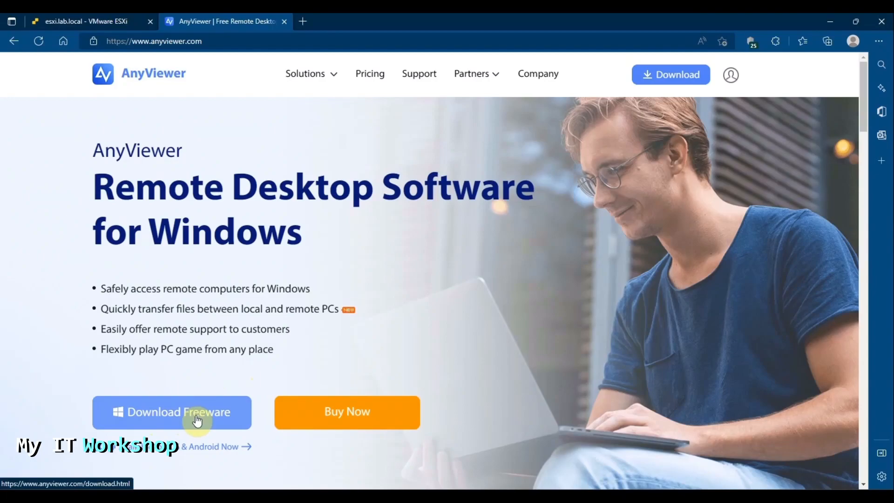
left_click(98, 21)
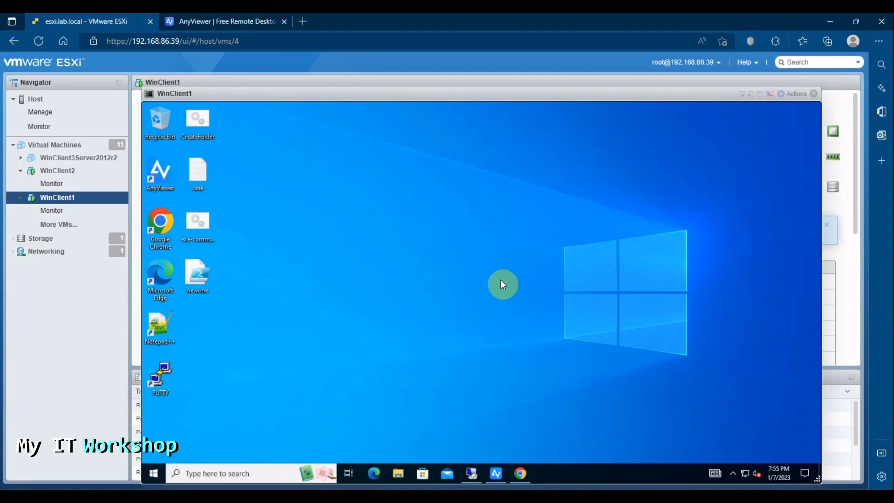
left_click(521, 474)
left_click(321, 109)
scroll(517, 278, "up", 3)
left_click_drag(353, 260, 652, 265)
left_click(742, 277)
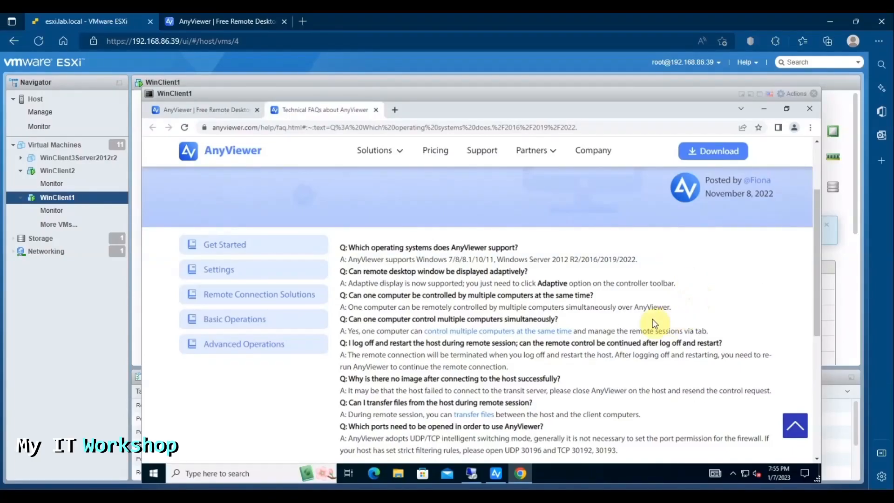
scroll(657, 321, "down", 1)
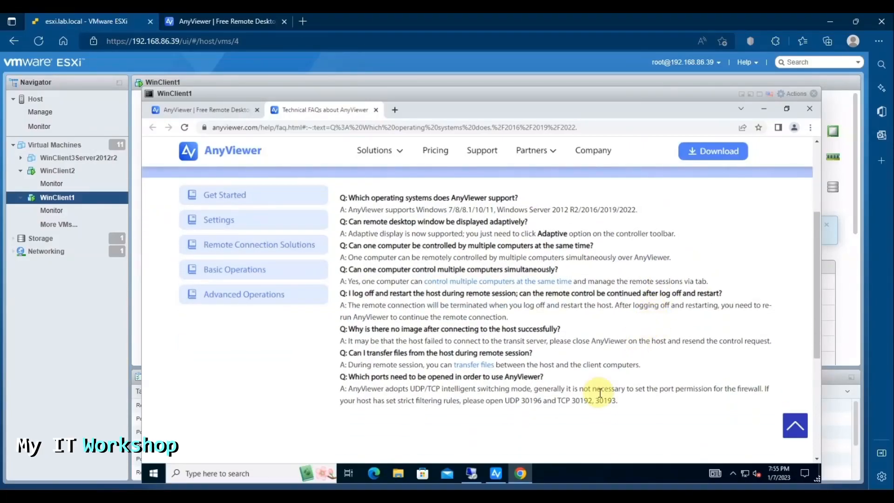
left_click_drag(510, 402, 647, 405)
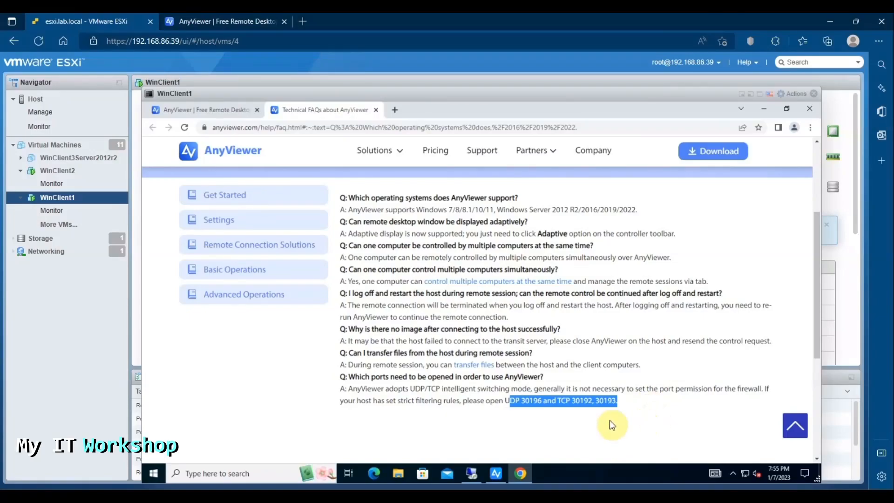
left_click(595, 417)
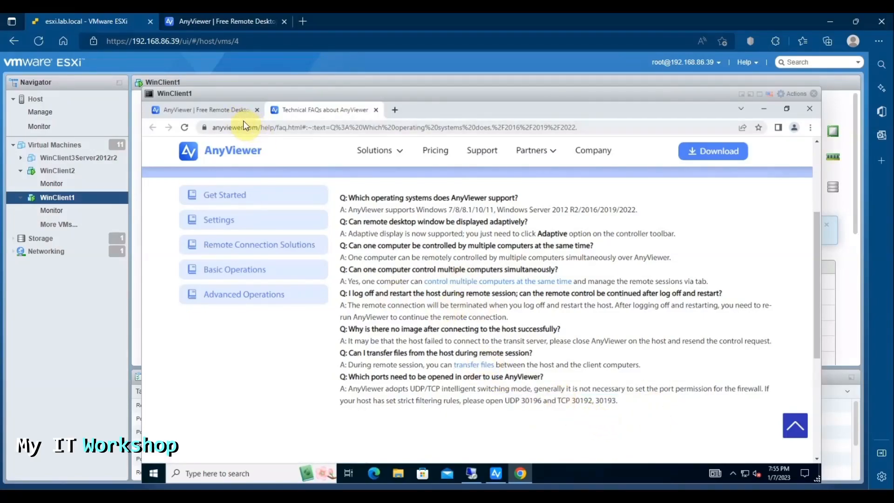
left_click(721, 122)
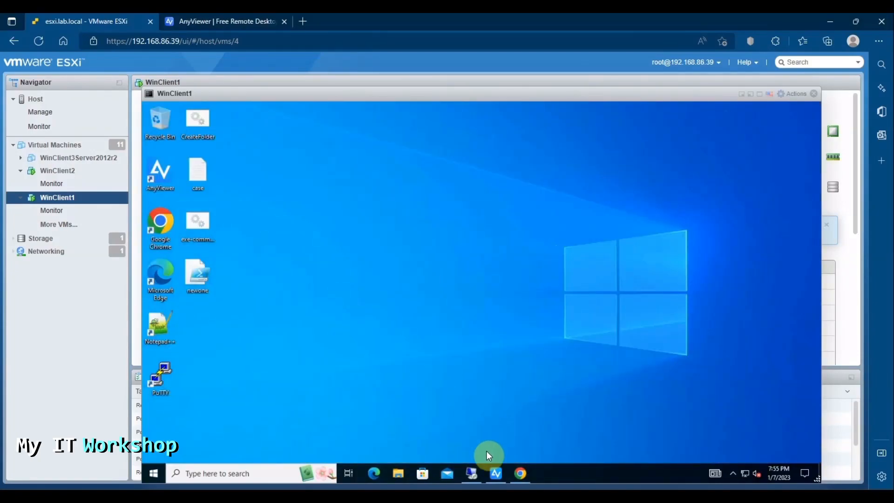
Step: Launch AnyViewer on WinClient1 and view the account page: assigned devices 2/3, managed devices 3/10
left_click(496, 473)
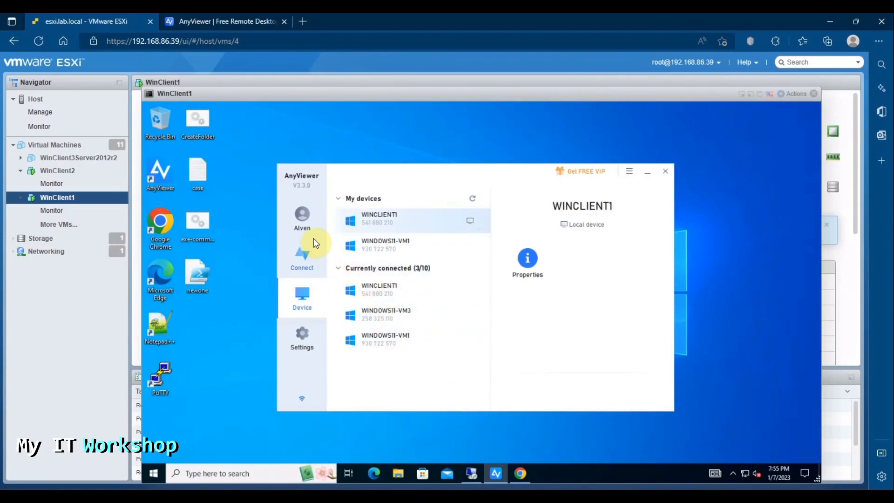
left_click(306, 220)
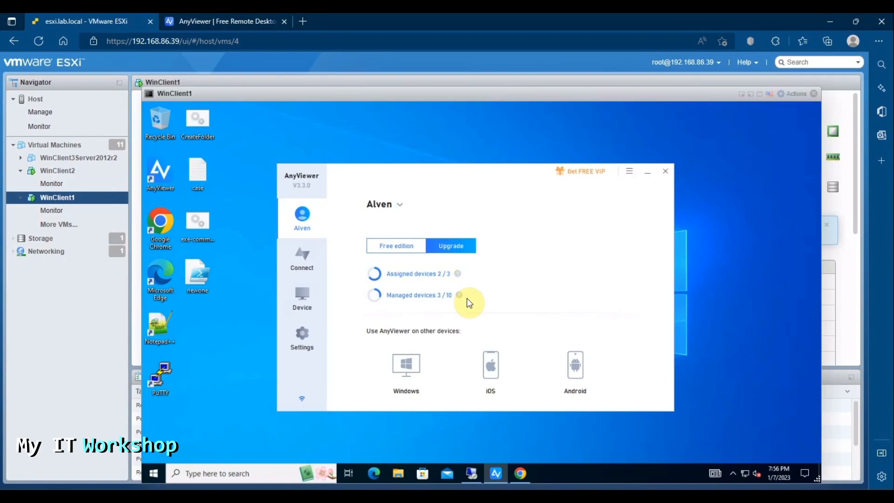
mouse_move(435, 350)
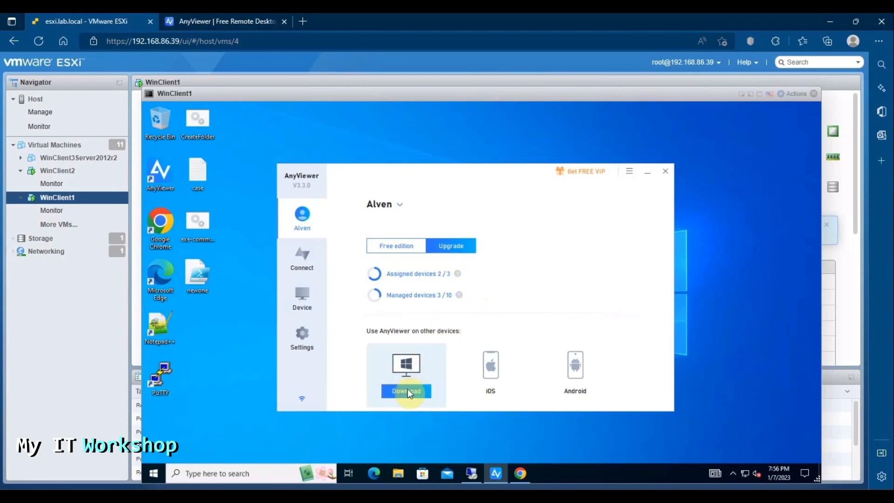
mouse_move(569, 371)
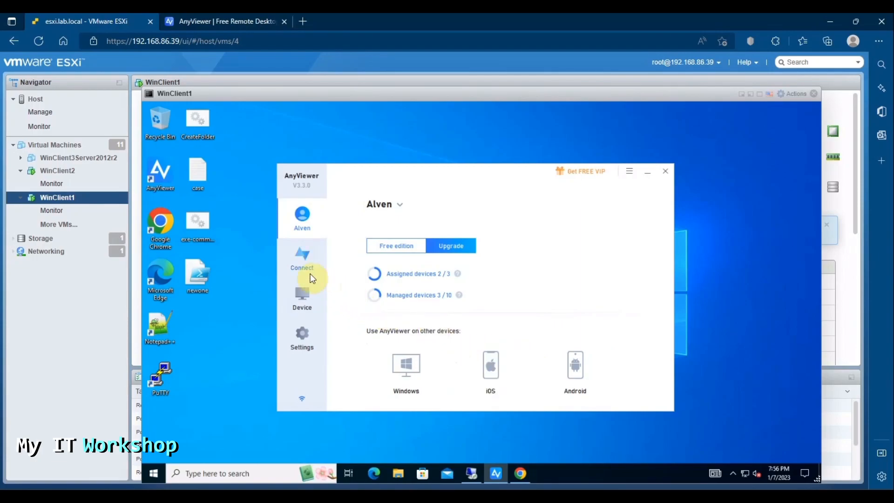
Step: Show this computer's device ID on the Connect page and regenerate the temporary security code three times
left_click(301, 260)
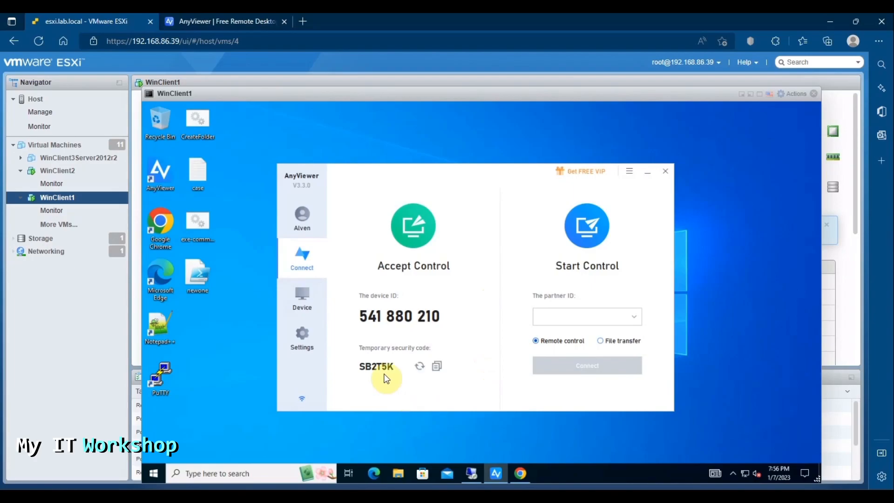
left_click(419, 367)
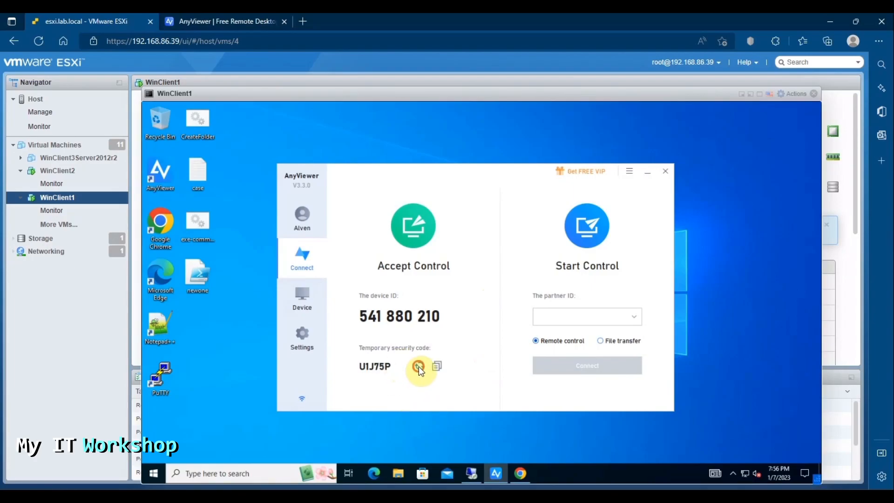
left_click(418, 367)
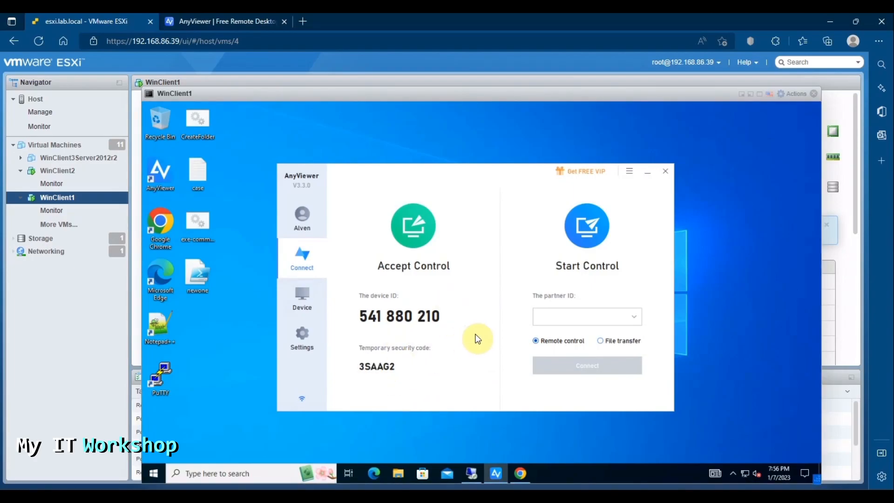
left_click(419, 367)
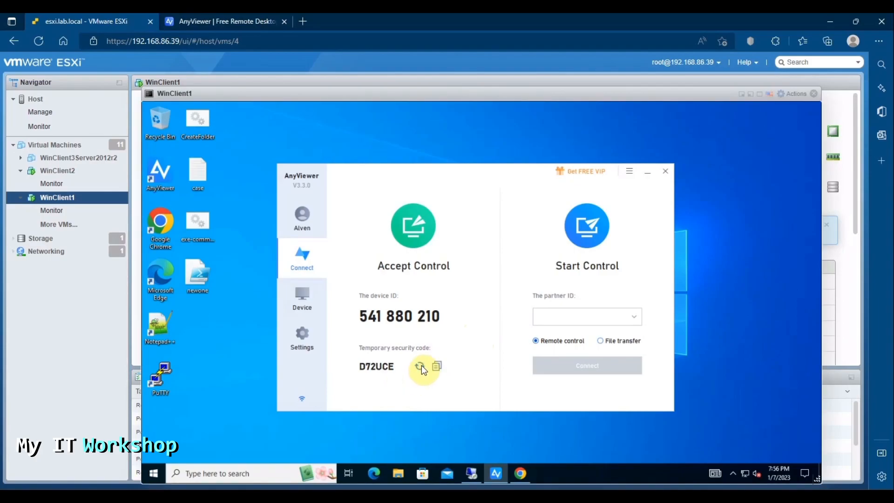
Step: Show the Device page listing WINCLIENT1, WINDOWS11-VM1 and three connected devices (3/10)
left_click(305, 299)
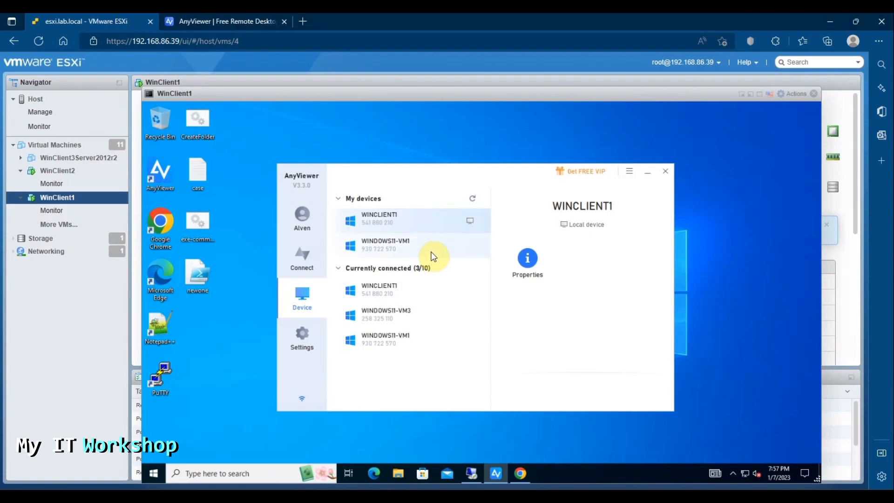
mouse_move(468, 473)
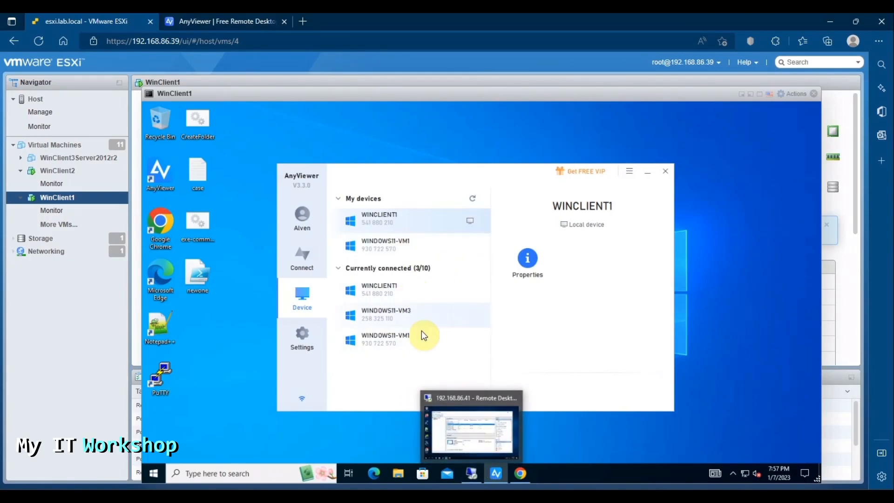
Step: Open Windows11-VM1's console from Hyper-V Manager, then show WINDOWS11-VM1 online in AnyViewer's device details
left_click(471, 474)
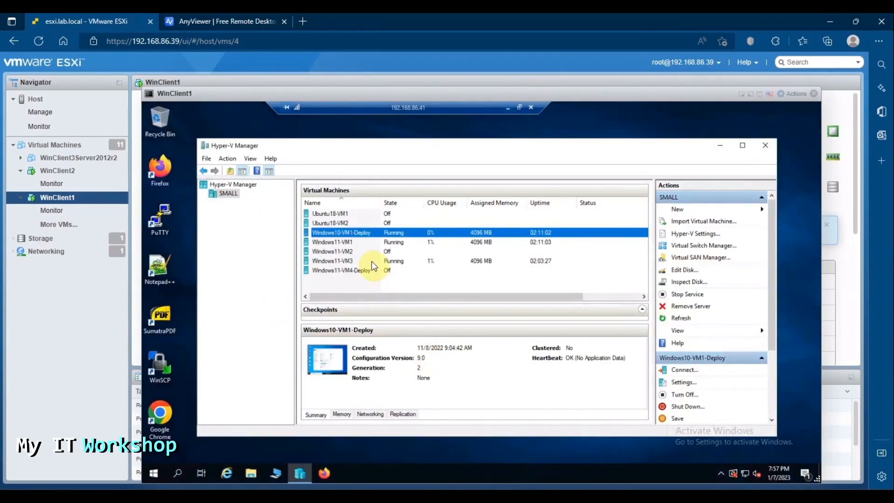
left_click(348, 242)
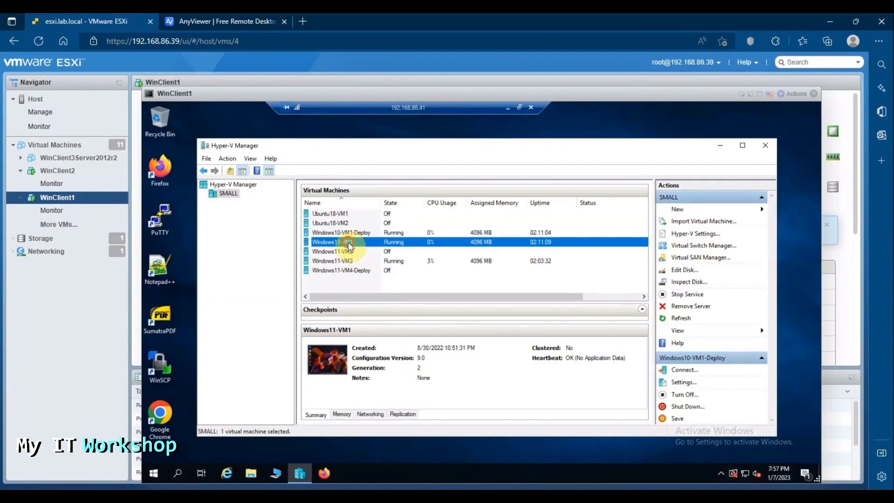
double_click(333, 360)
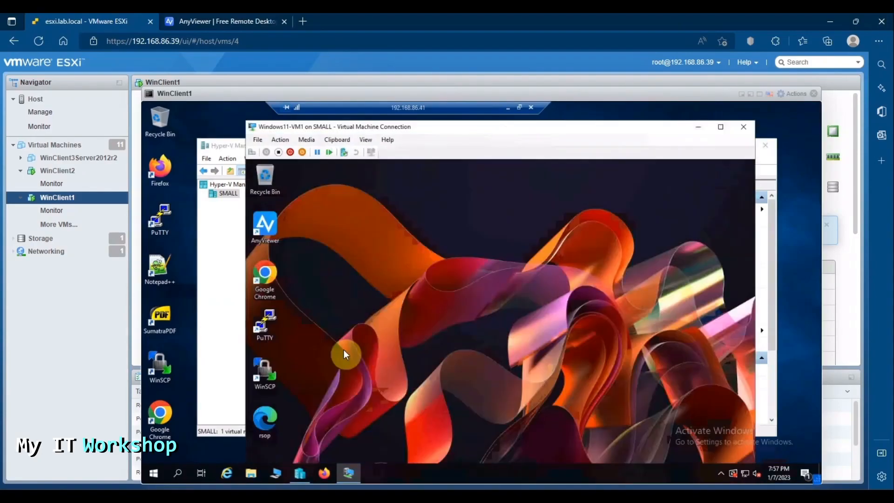
left_click(720, 127)
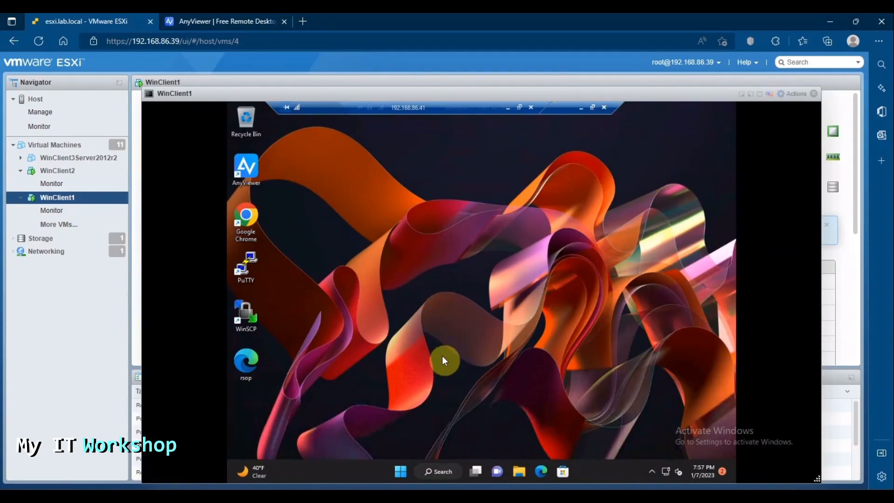
left_click(509, 108)
left_click(382, 246)
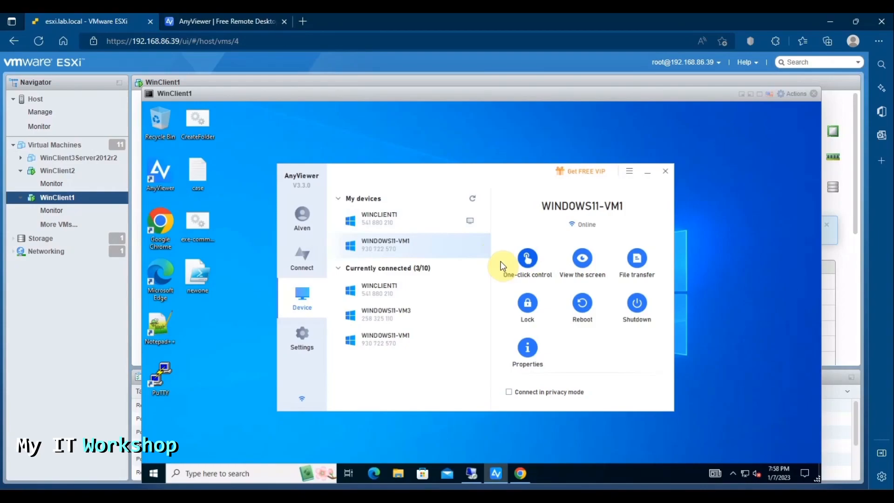
left_click(527, 259)
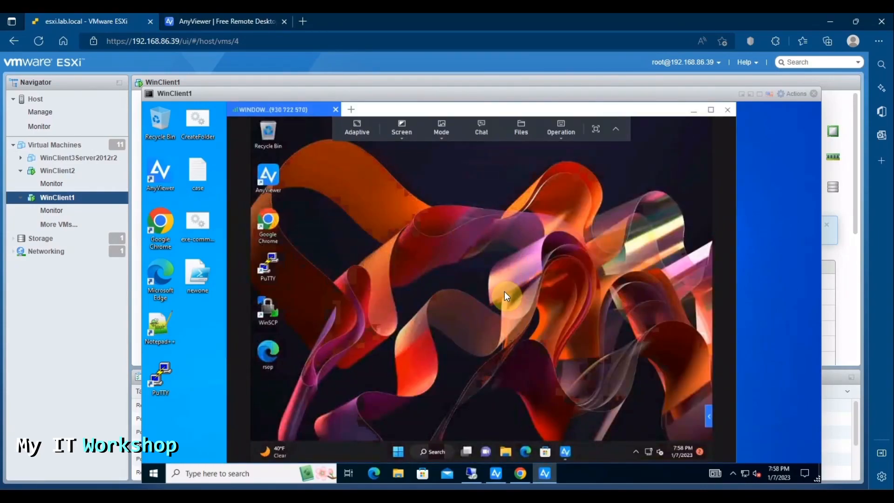
left_click_drag(423, 107, 411, 111)
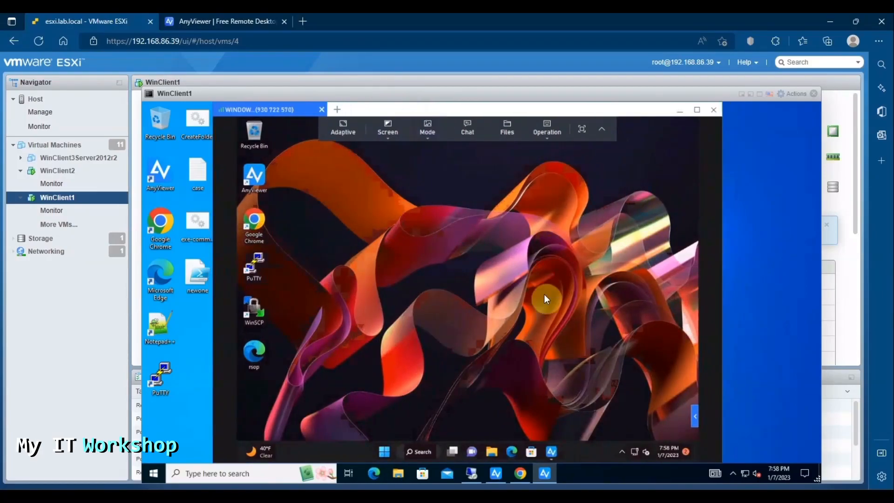
left_click(383, 452)
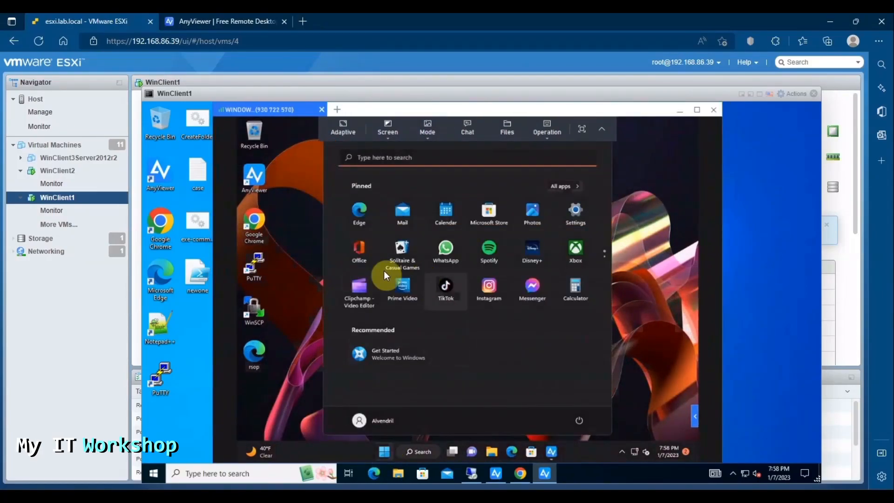
left_click(665, 326)
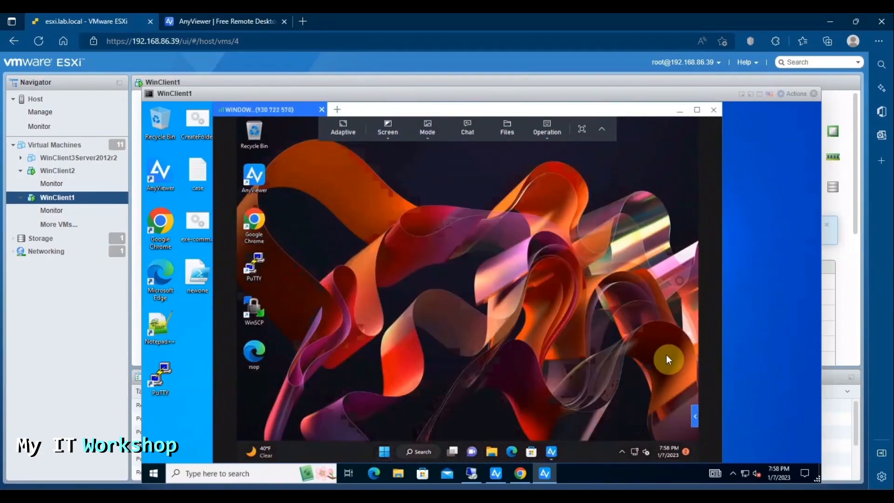
left_click(667, 451)
left_click(480, 329)
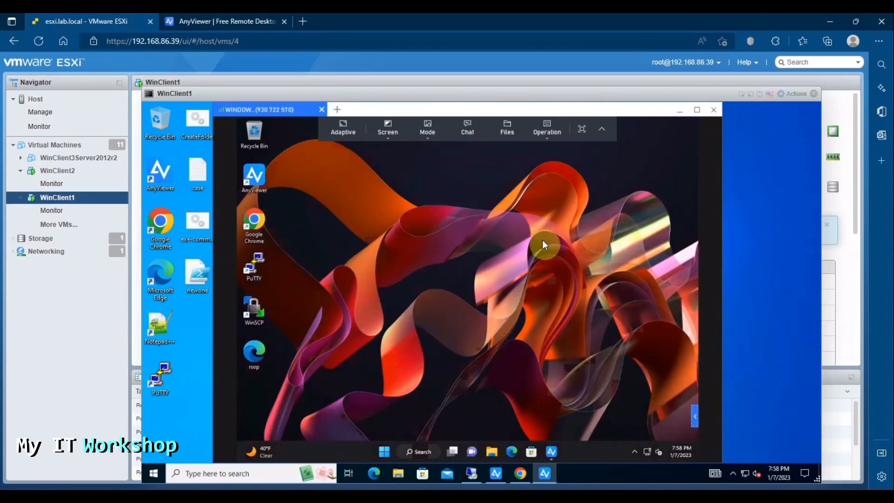
left_click(554, 135)
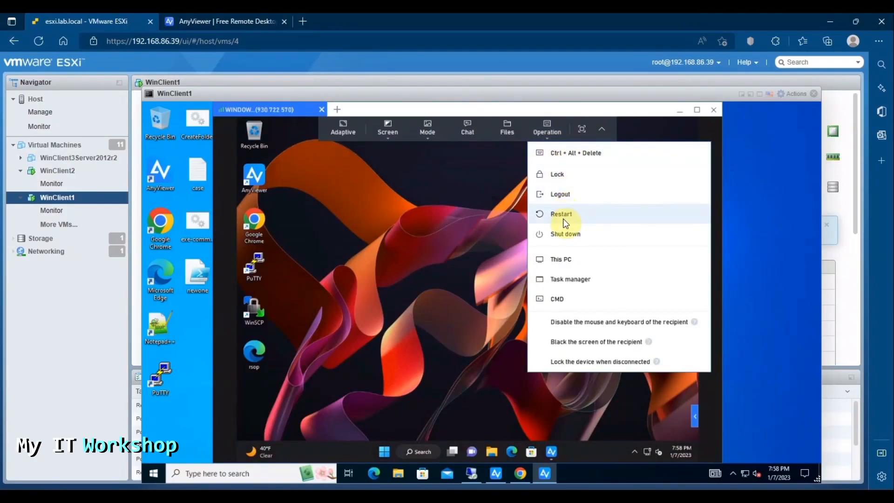
left_click(551, 299)
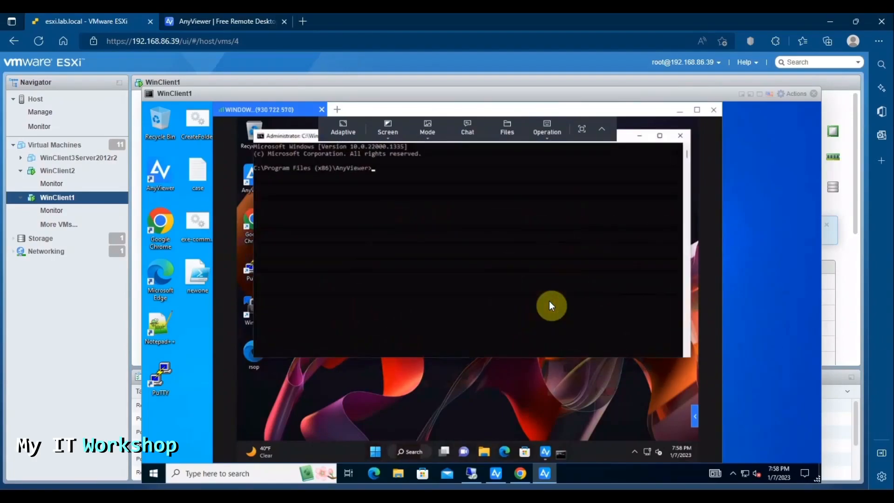
type("ipconfig")
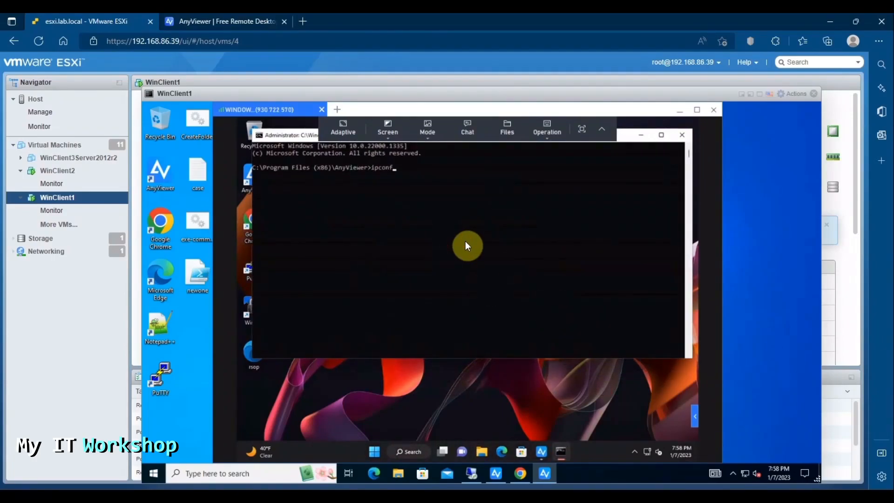
key("Return")
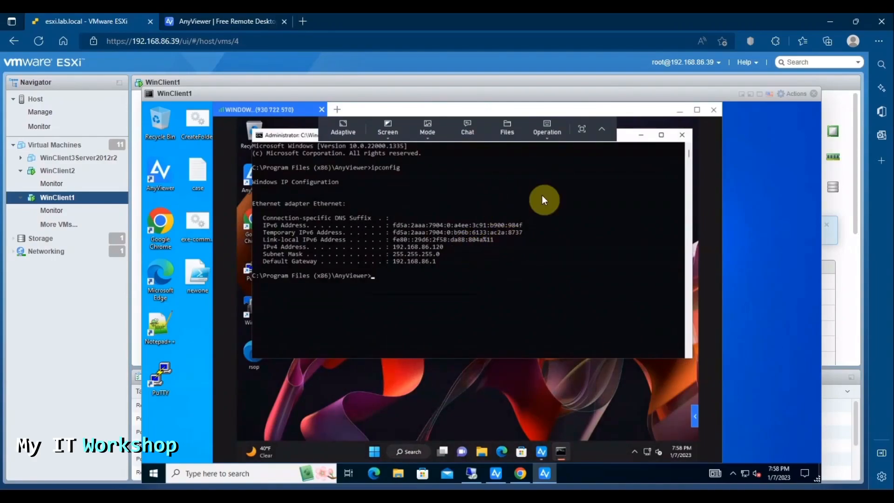
left_click(681, 137)
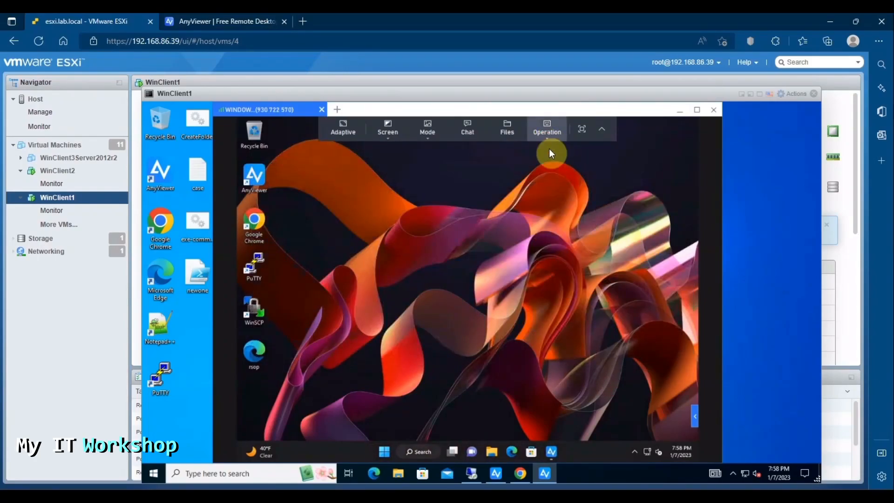
left_click(547, 133)
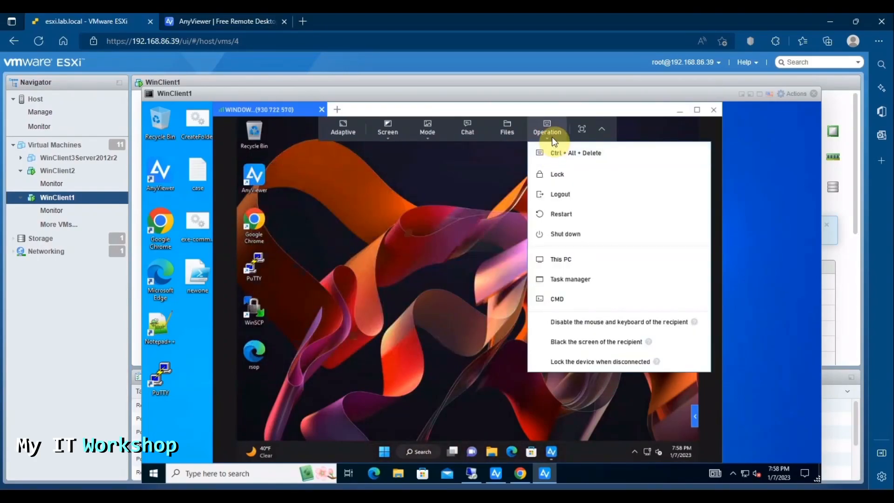
left_click(566, 258)
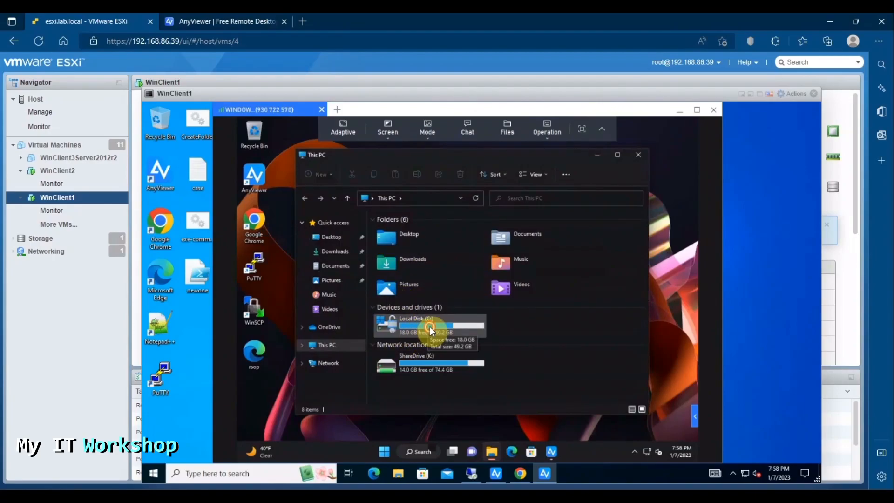
double_click(430, 326)
left_click(348, 198)
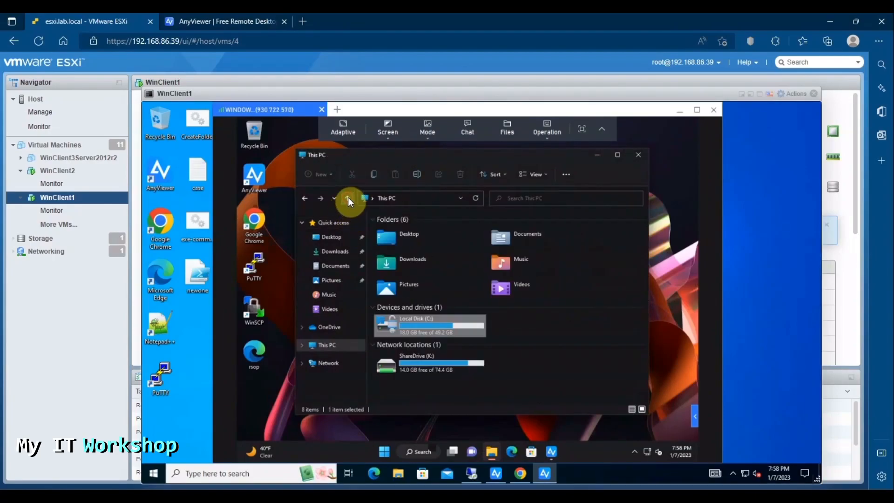
left_click(638, 154)
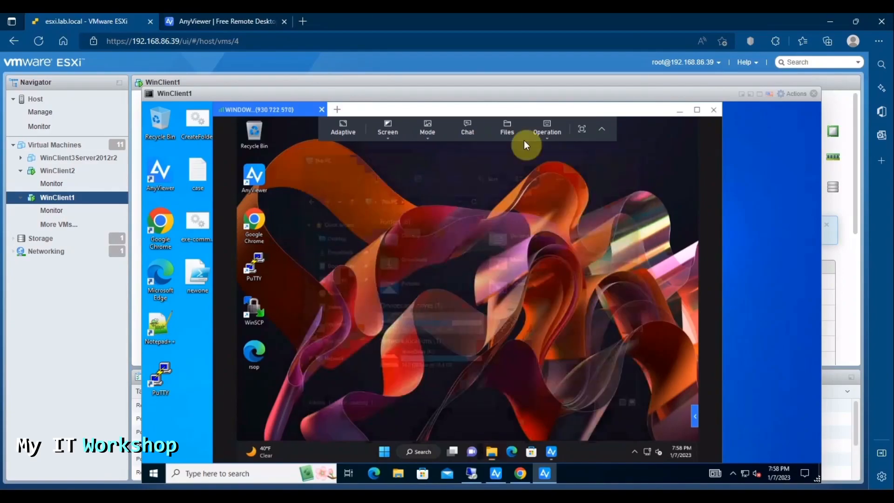
Step: Lock WINDOWS11-VM1 through the Operation menu so its lock screen appears in the session
left_click(554, 134)
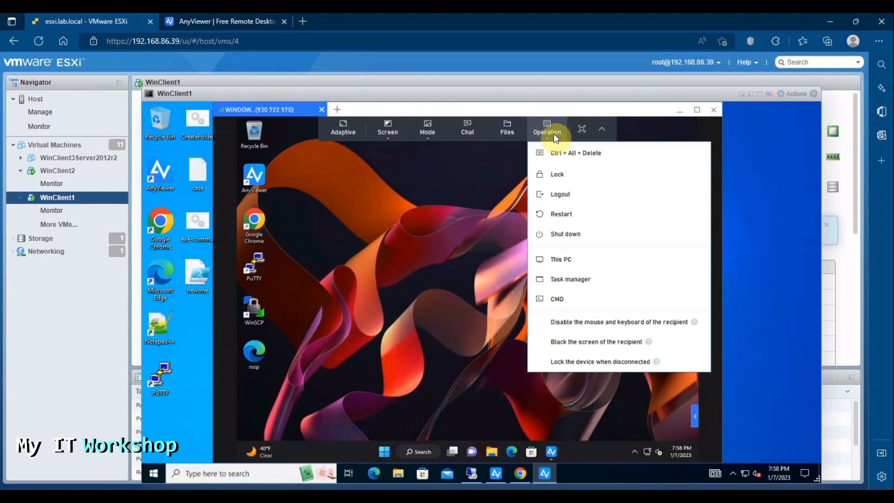
left_click(557, 175)
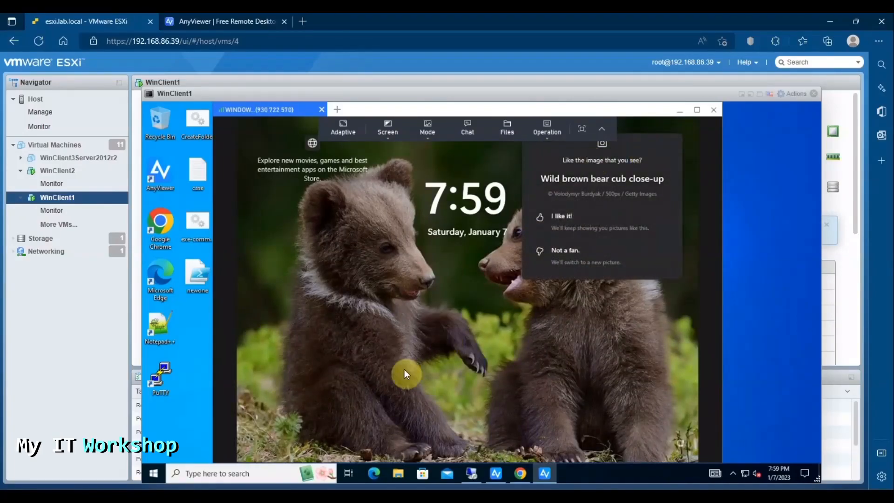
left_click(678, 112)
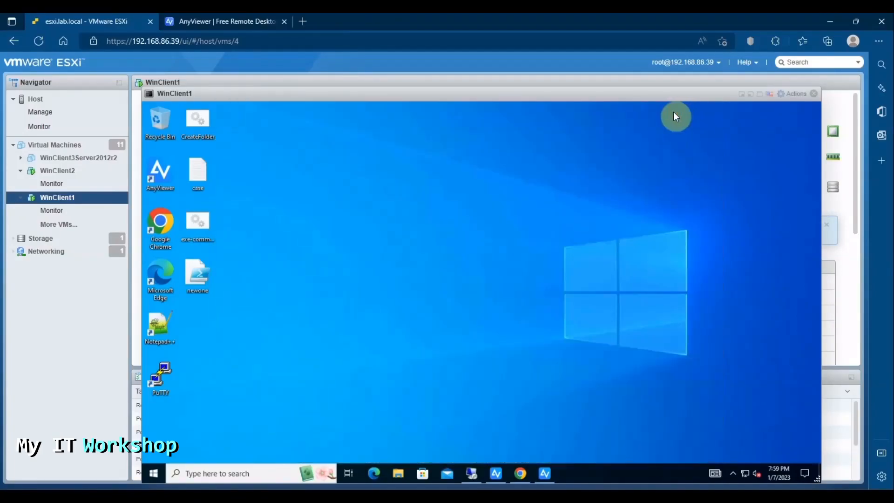
left_click(471, 476)
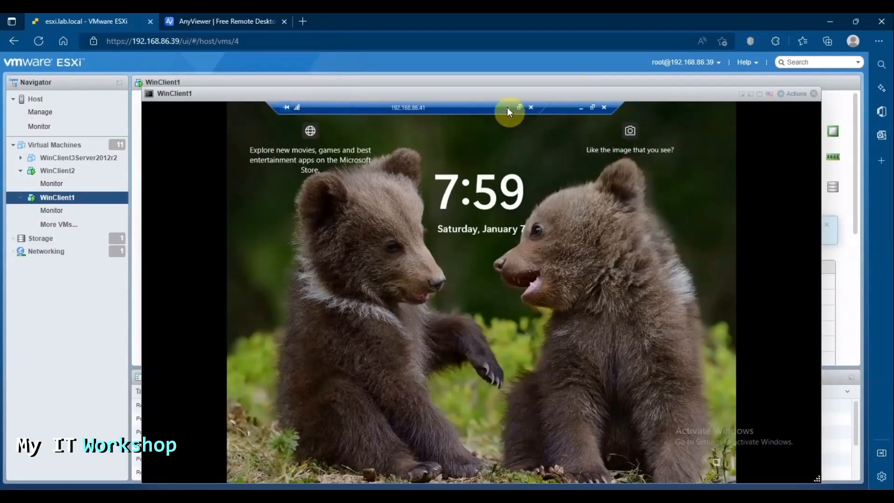
Step: Take the nested remote connections out of full screen and bring up AnyViewer's device list
left_click(592, 109)
left_click(723, 126)
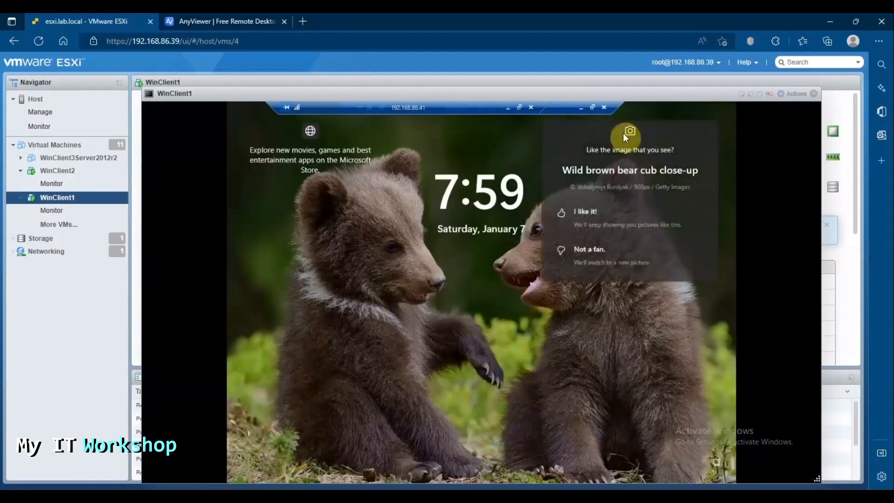
left_click_drag(545, 108, 507, 114)
left_click(593, 108)
left_click(468, 108)
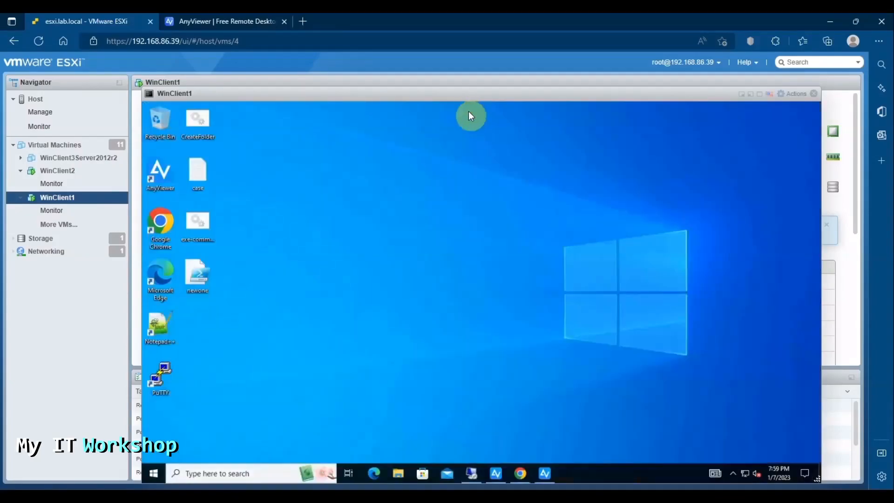
left_click(548, 472)
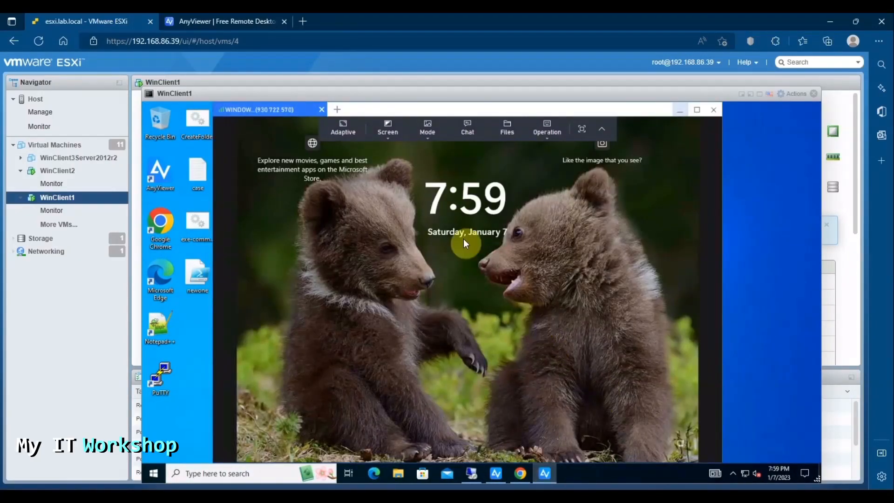
left_click(337, 110)
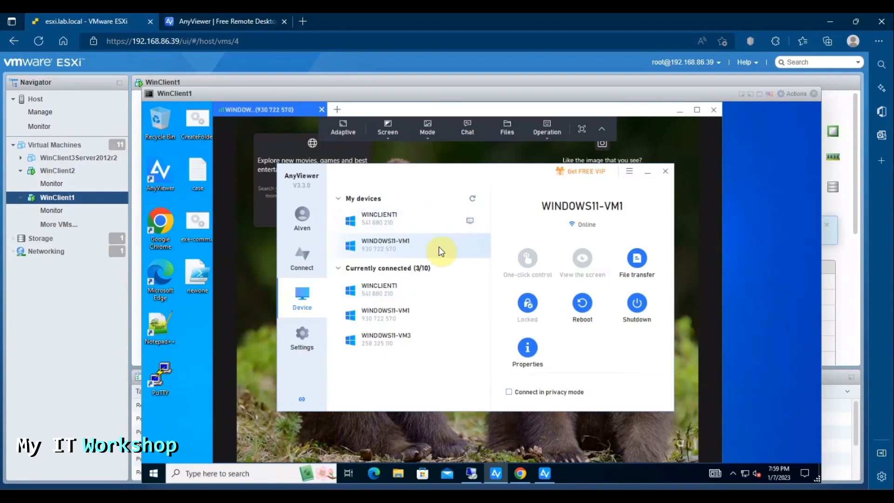
Step: Request a screen view of WINDOWS11-VM3, then cancel the connection request
left_click(416, 342)
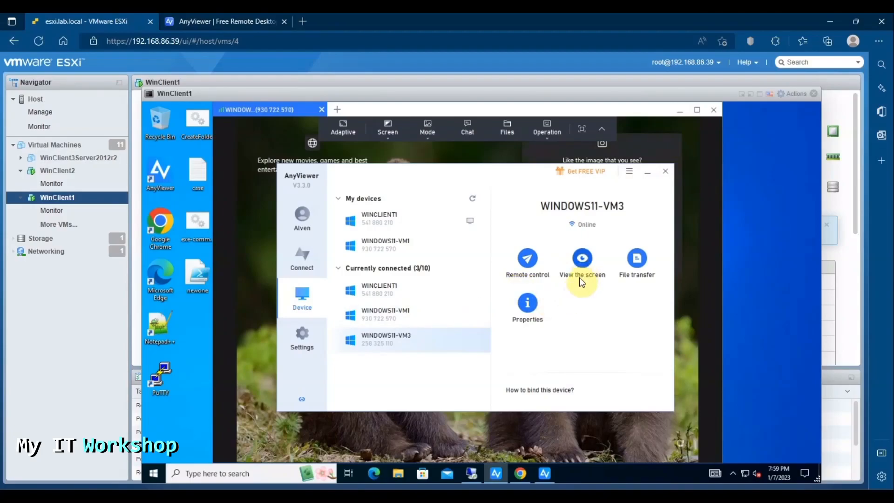
left_click(583, 261)
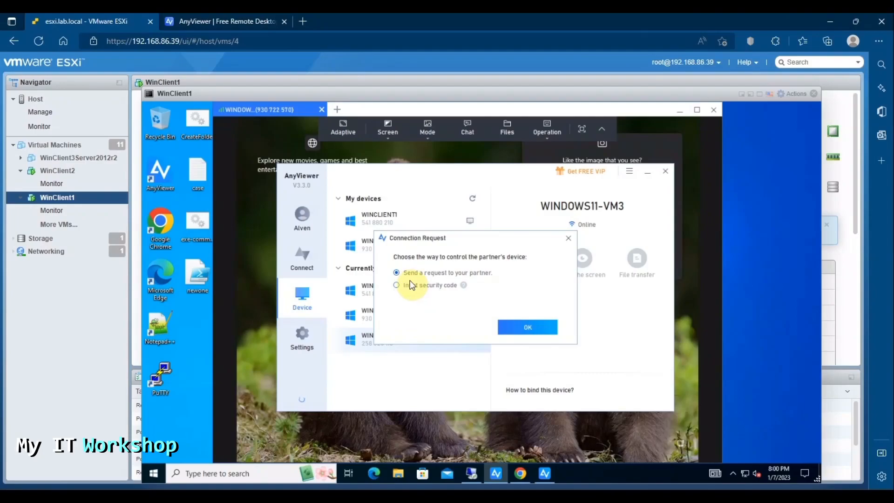
left_click(569, 239)
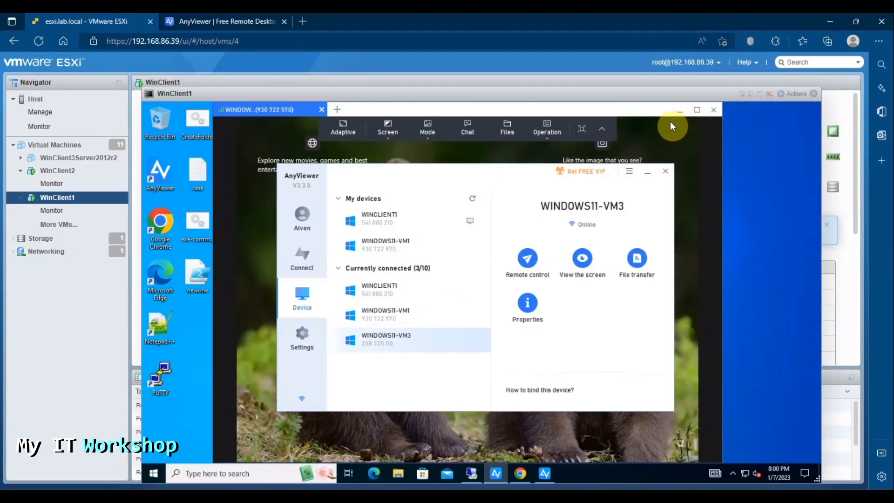
Step: On the Hyper-V host, close Windows11-VM1's console and open Windows11-VM3's console full screen
left_click(470, 475)
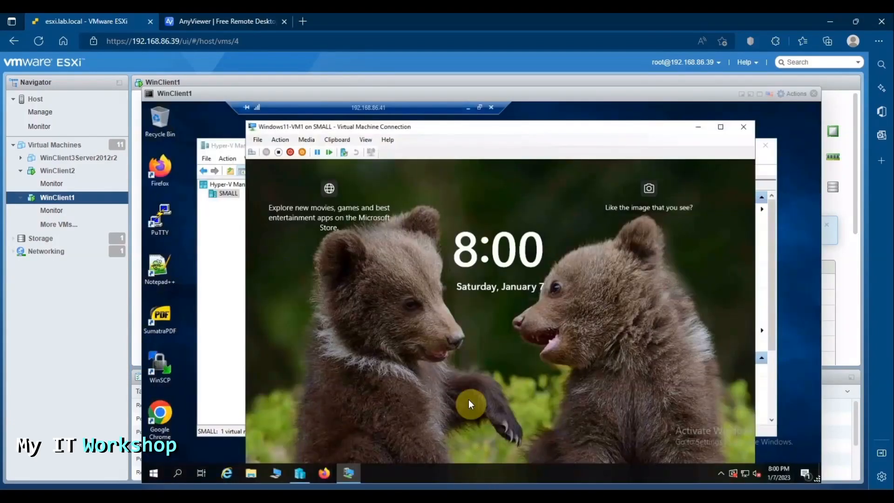
left_click(741, 129)
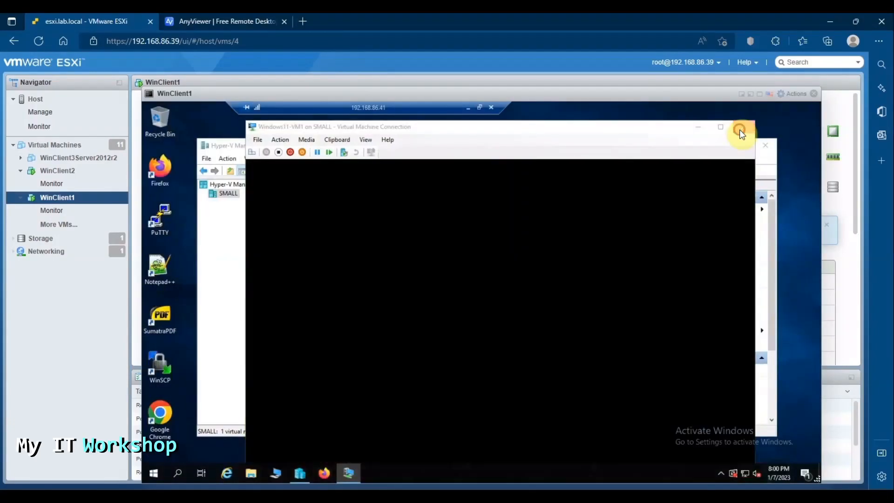
left_click(344, 260)
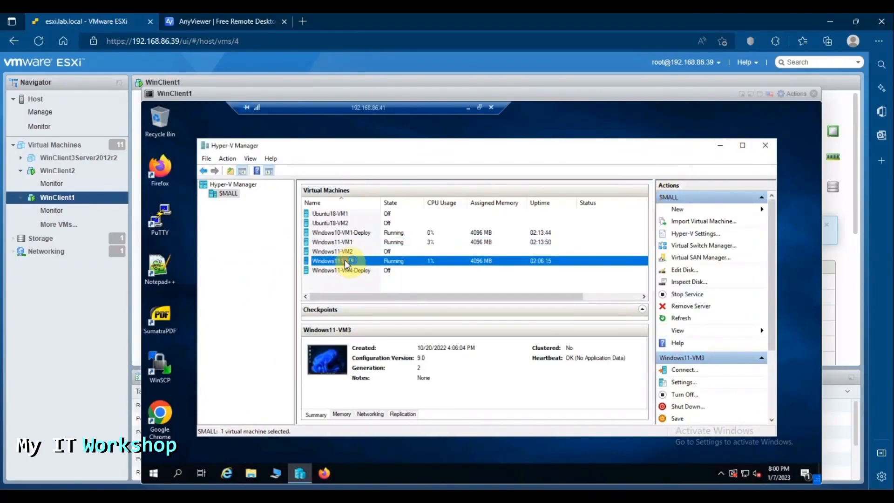
double_click(344, 261)
left_click(719, 127)
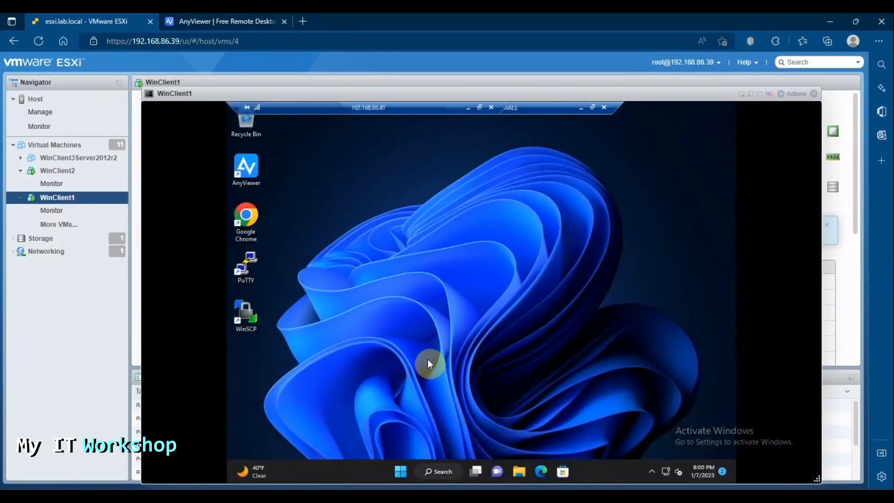
Step: Launch AnyViewer on Windows11-VM3, sign in, and see WINDOWS11-VM3 online under My devices (3/3)
double_click(256, 173)
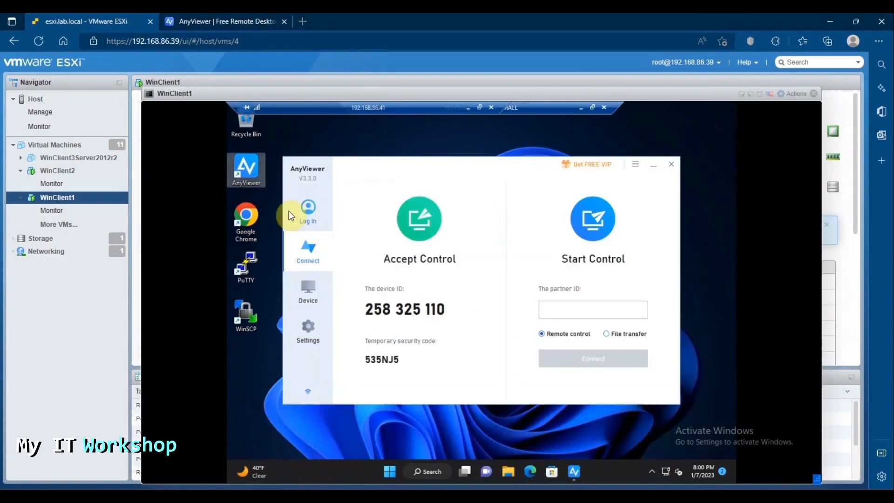
left_click(313, 219)
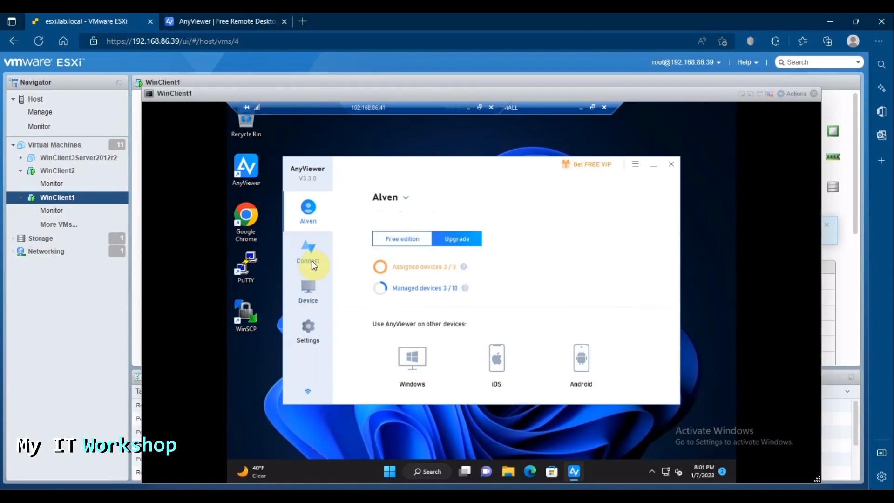
left_click(308, 330)
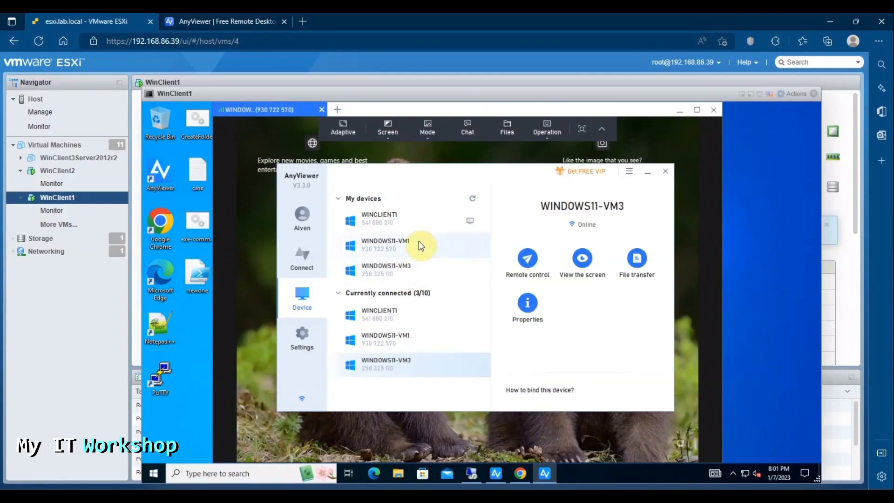
Step: Start one-click control of WINDOWS11-VM3 in a second session tab beside WINDOWS11-VM1
left_click(407, 270)
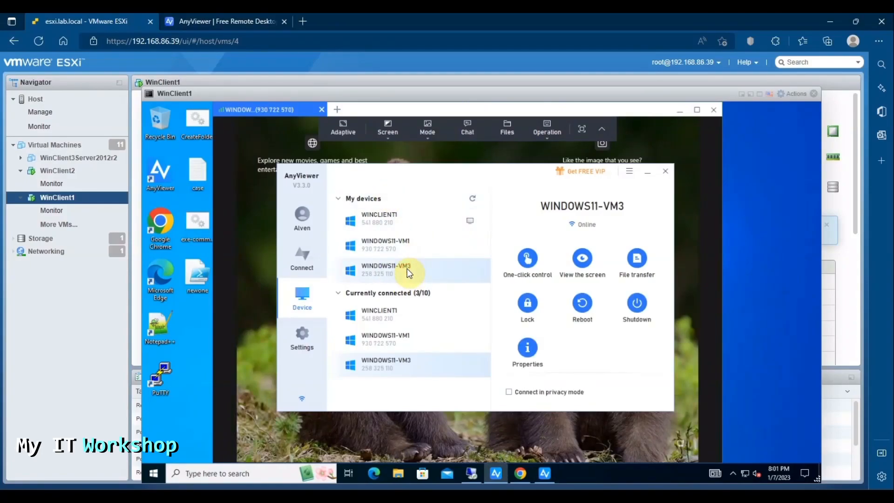
left_click(533, 260)
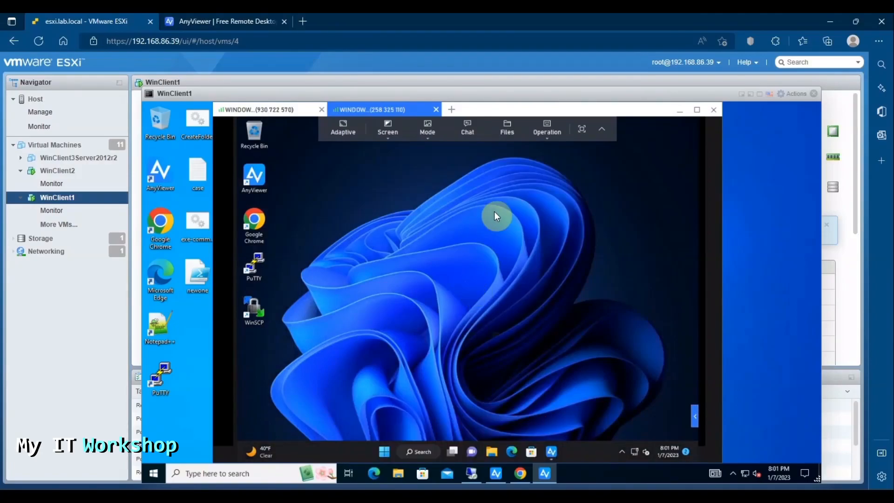
Step: Drag newone.ps1 from the local desktop onto WINDOWS11-VM3's remote desktop
left_click_drag(507, 108, 552, 110)
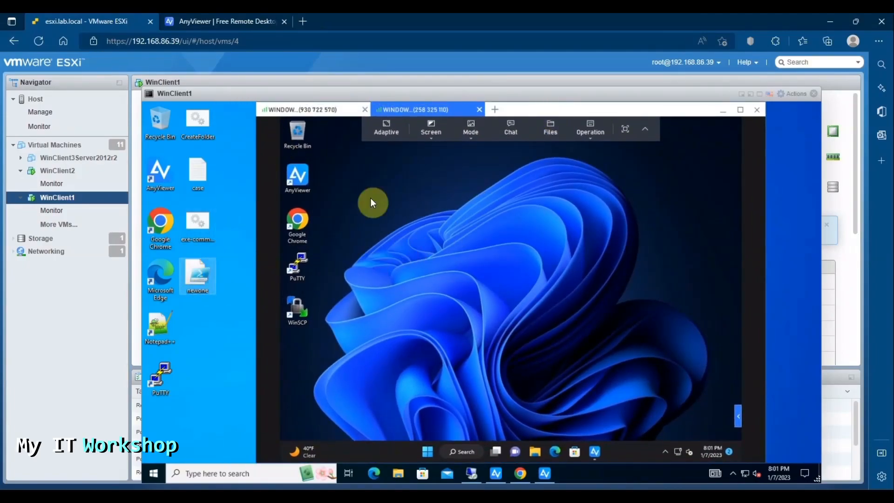
left_click(722, 114)
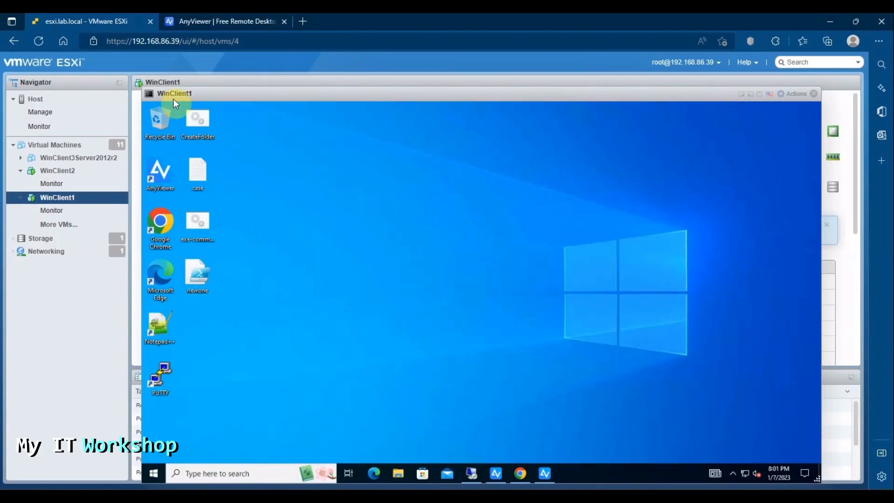
left_click(544, 476)
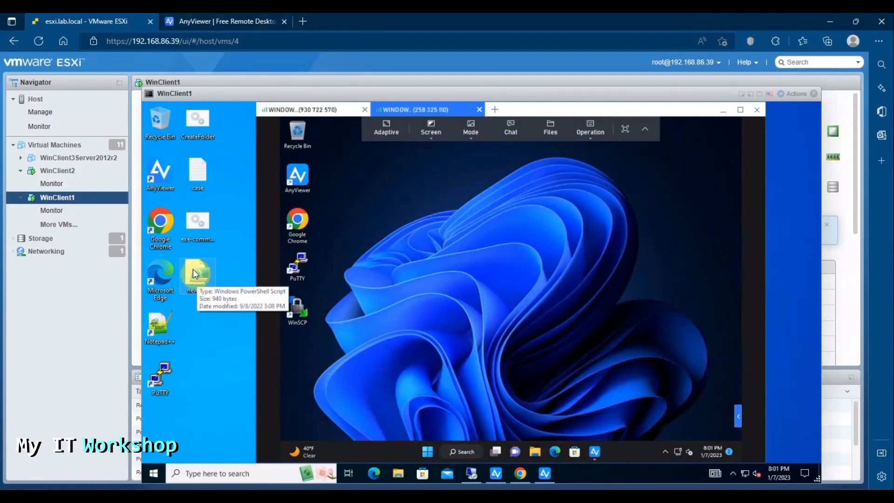
left_click_drag(193, 269, 337, 280)
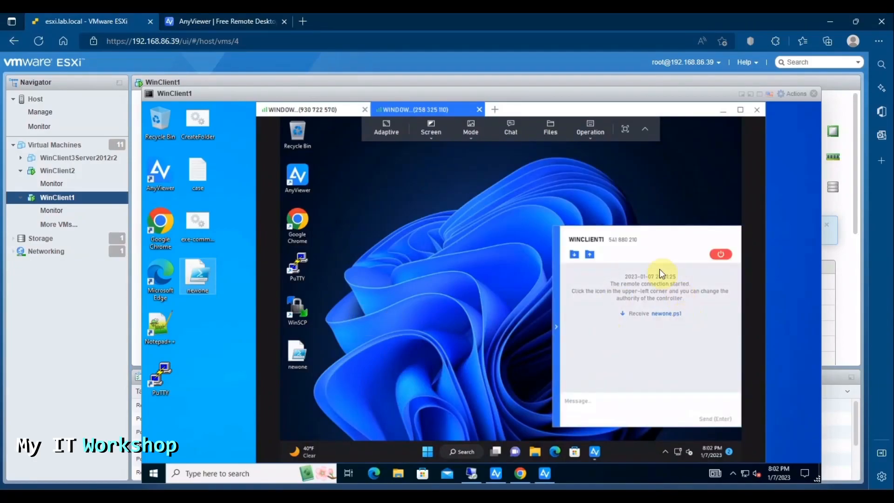
left_click(300, 354)
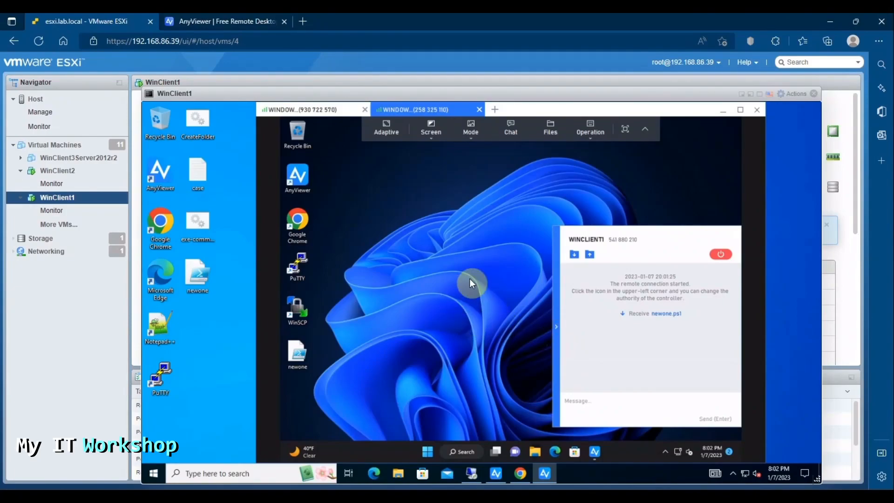
Step: Close the WINDOWS11-VM3 tab, reconnect with One-click control, and select the transferred newone file
left_click(479, 110)
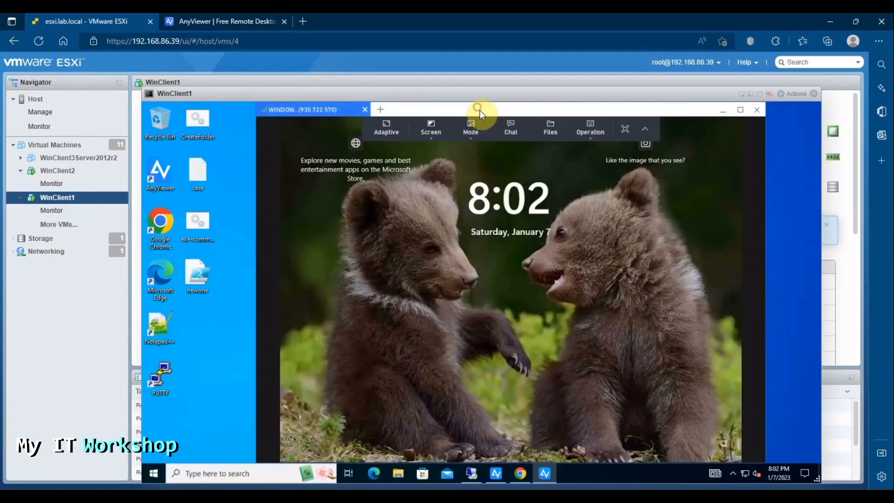
left_click(382, 110)
left_click(522, 263)
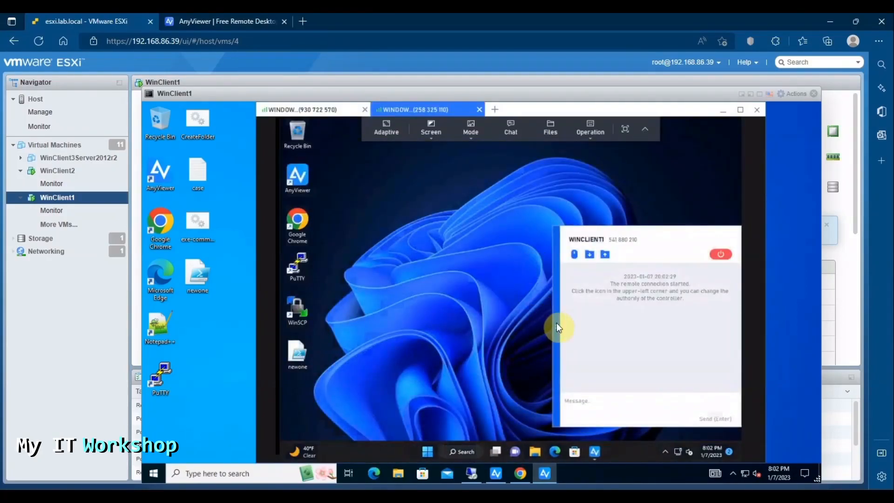
left_click(557, 327)
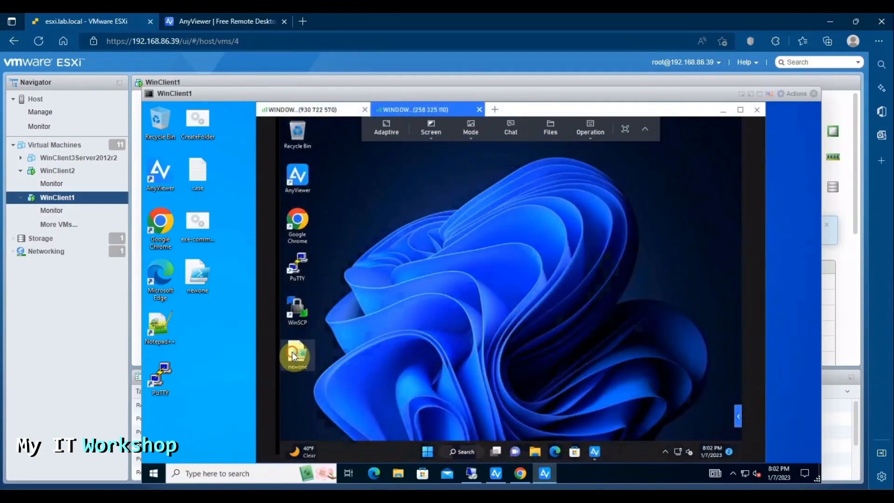
mouse_move(292, 351)
left_mouse_down()
mouse_move(447, 309)
mouse_move(418, 293)
mouse_move(344, 370)
mouse_move(303, 353)
left_mouse_up()
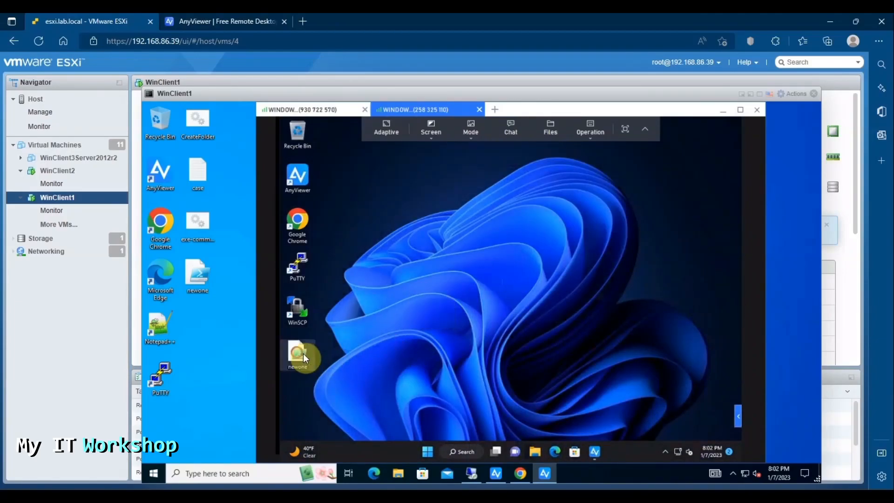
Step: Launch Task Manager on WINDOWS11-VM3 remotely, shrink its window, then close it
left_click(591, 136)
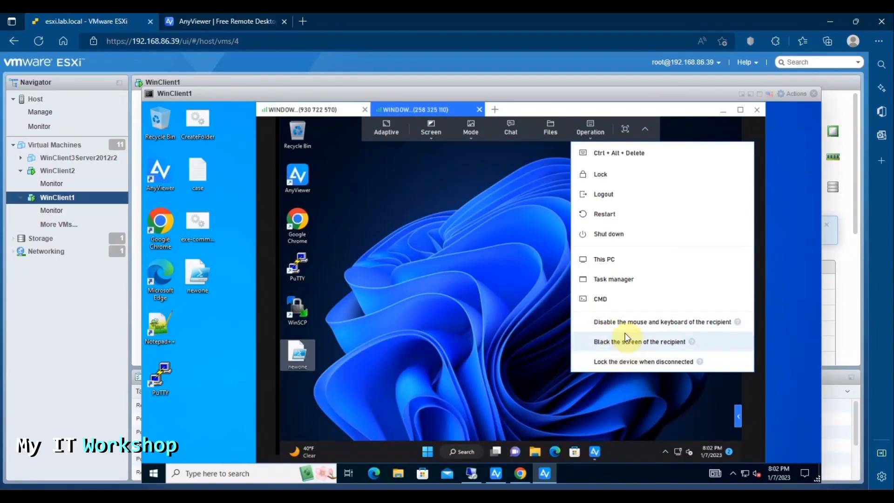
left_click(628, 279)
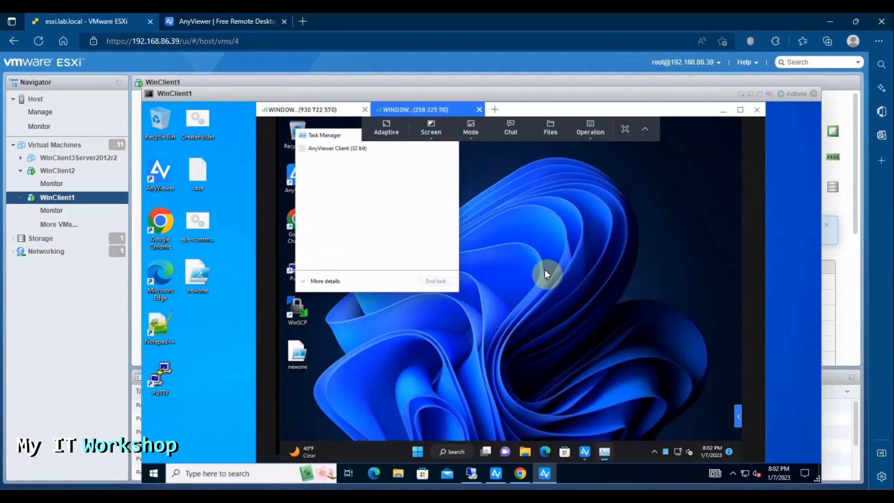
left_click_drag(325, 132, 352, 199)
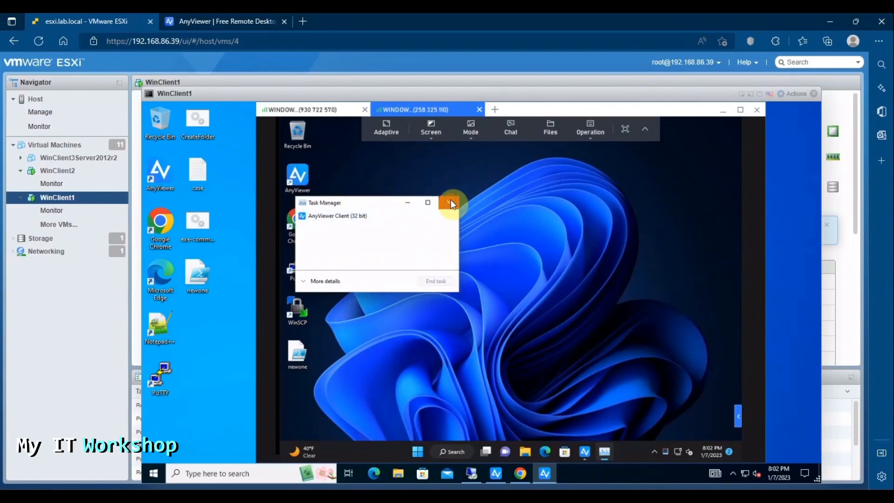
left_click(450, 204)
Step: Restart WINDOWS11-VM3 remotely, confirm ending the connection, and bring up its sign-in screen
left_click(583, 133)
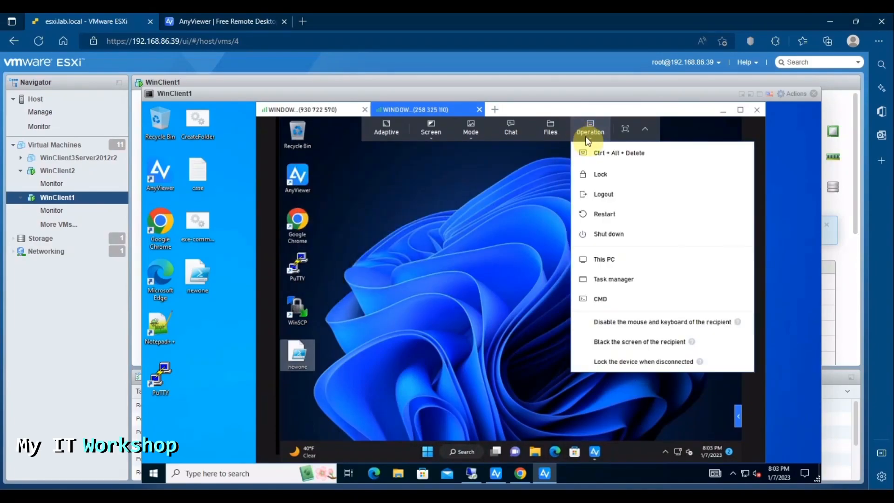
left_click(611, 214)
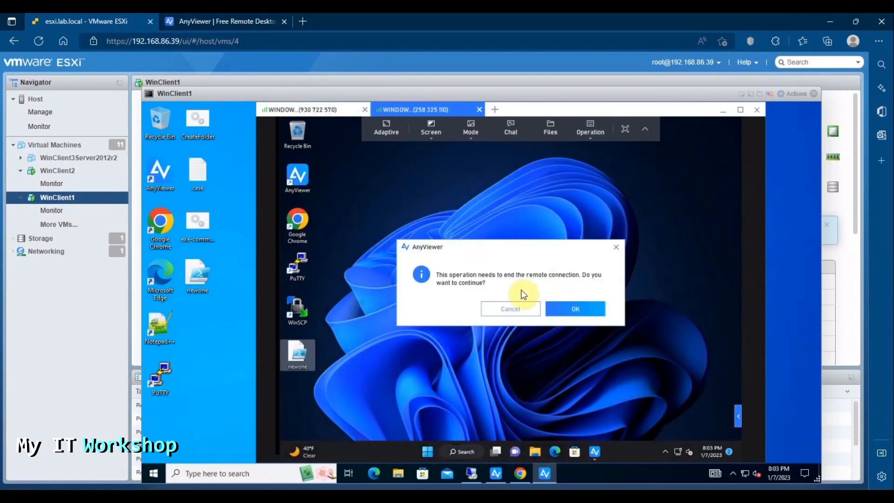
left_click(563, 311)
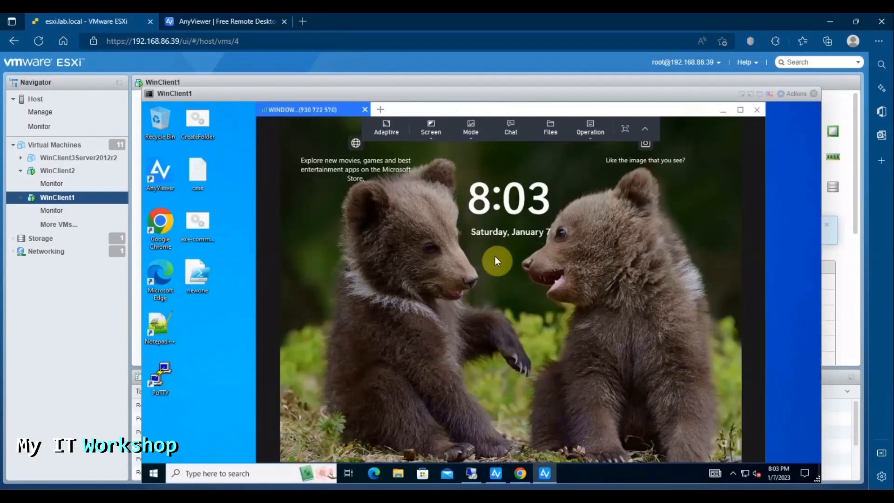
left_click(544, 362)
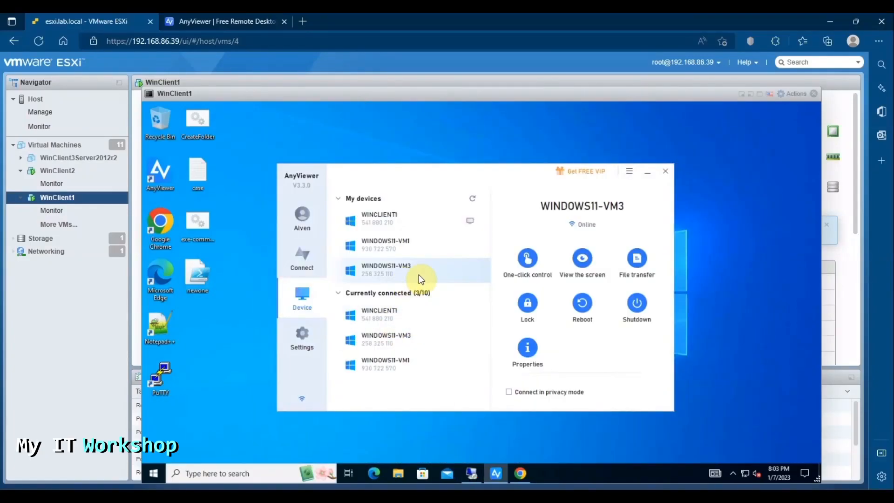
left_click(814, 93)
left_click(56, 171)
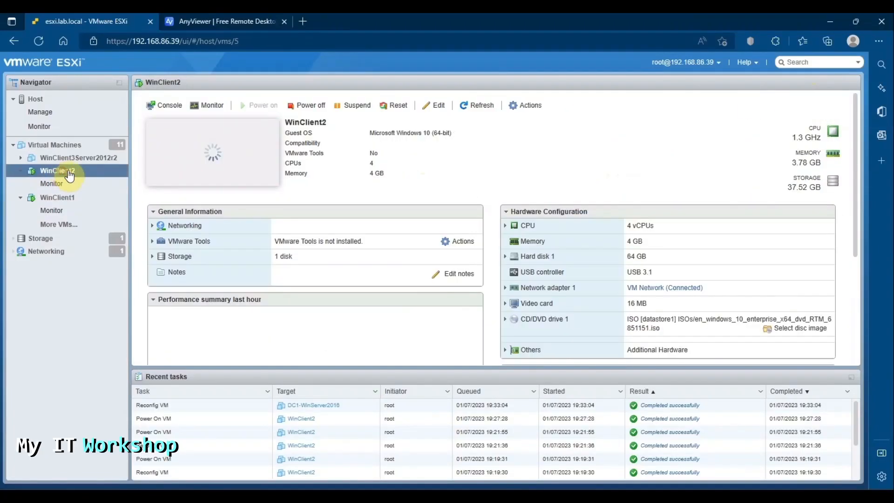
left_click(211, 179)
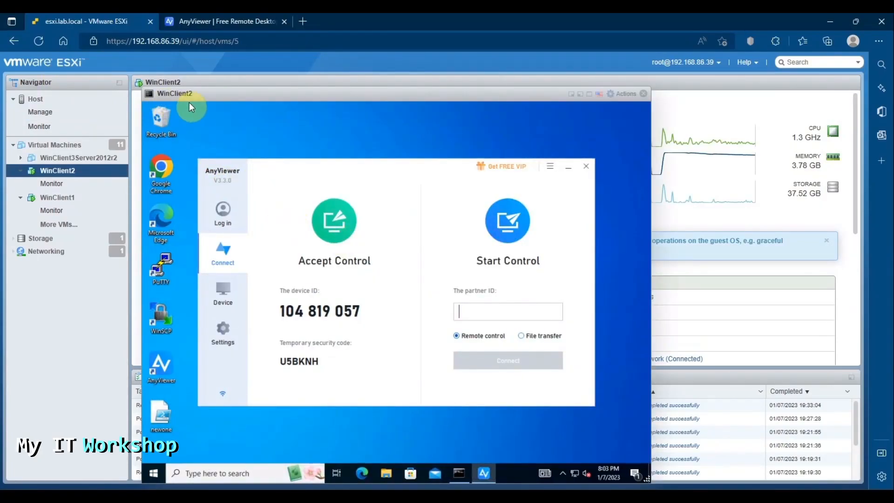
left_click(222, 212)
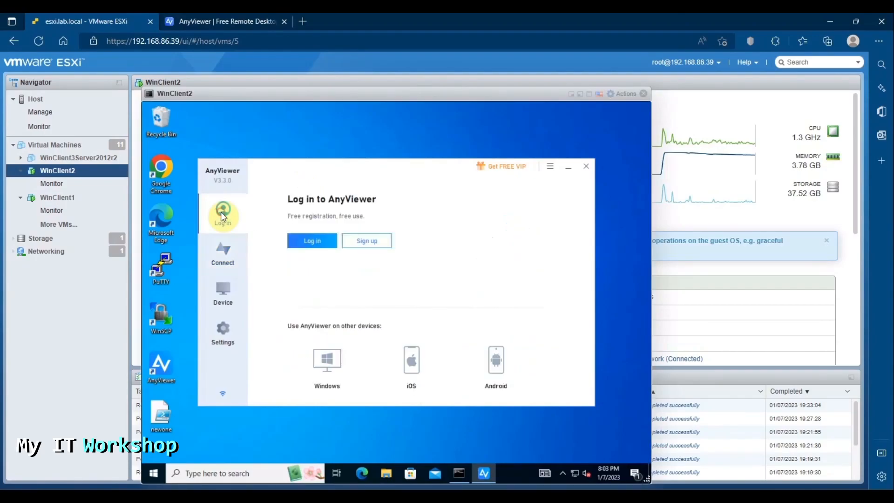
left_click(222, 252)
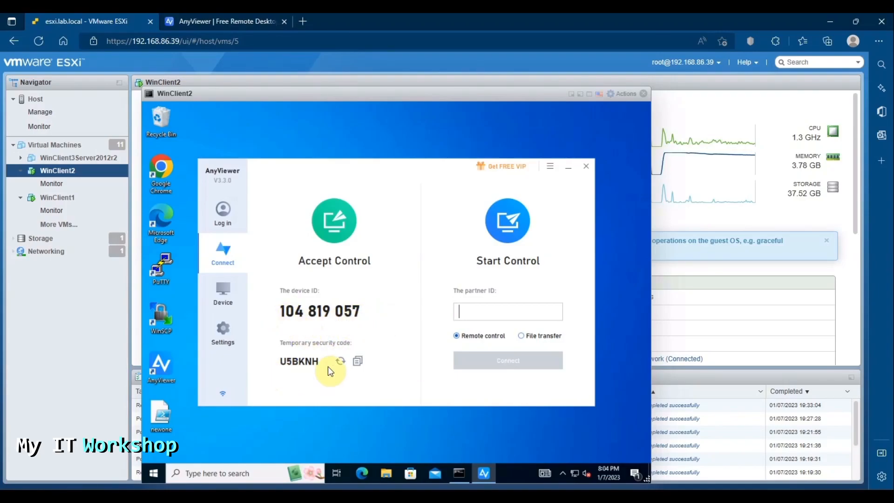
left_click(667, 129)
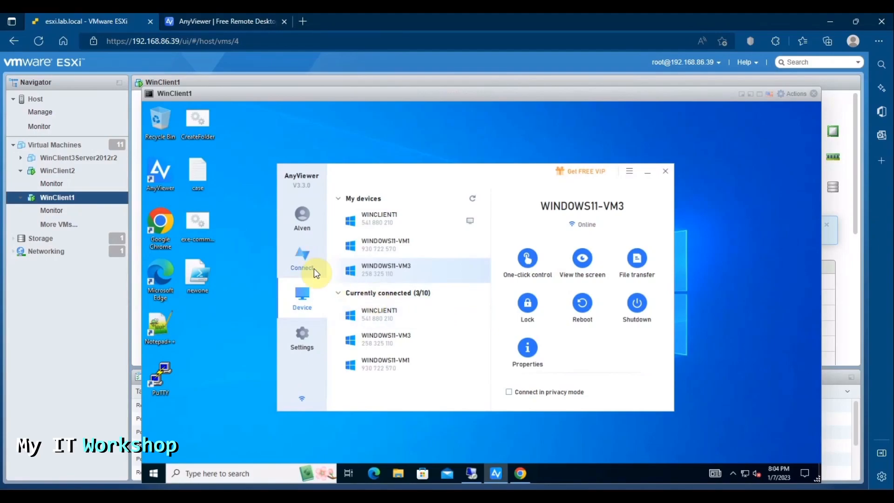
Step: Enter WinClient2's device ID as the partner and start connecting
left_click(302, 259)
left_click(563, 319)
type("1048190")
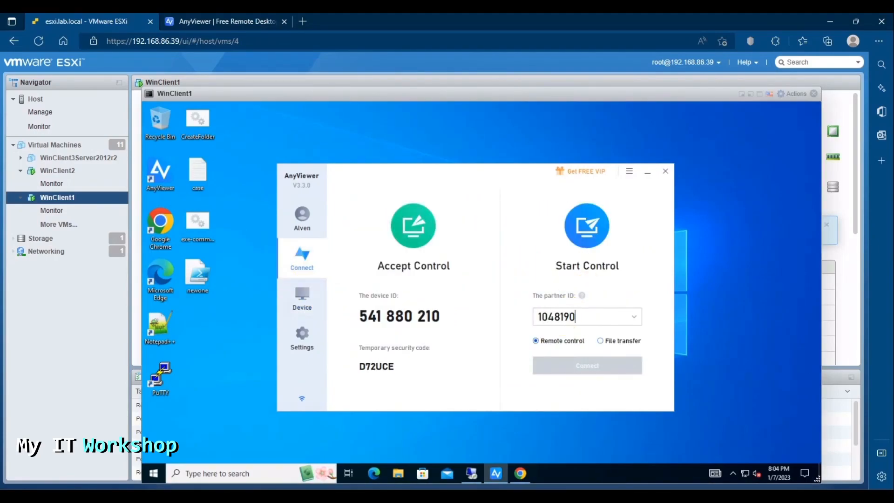
type("57")
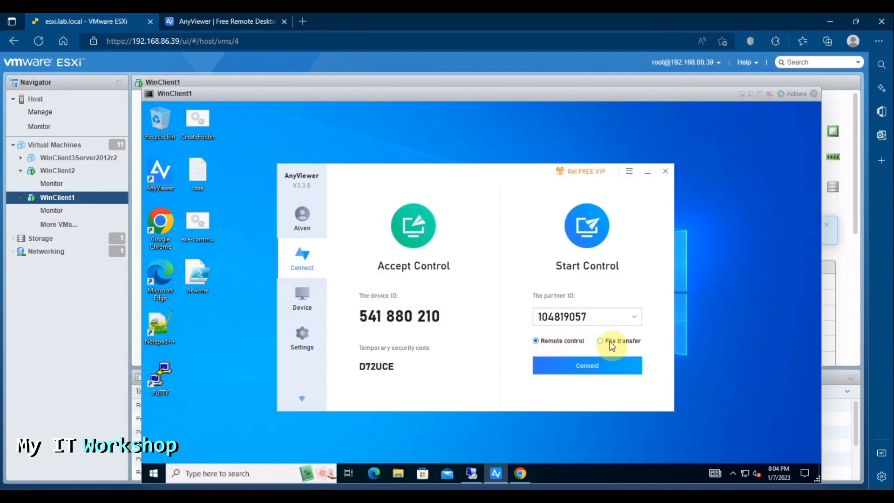
left_click(581, 367)
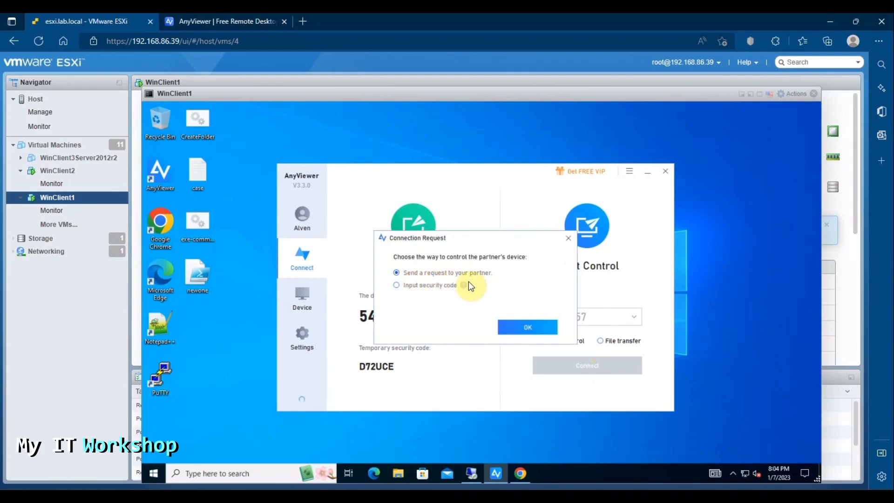
Step: Try the security-code option, then switch to sending a request to the partner instead
left_click(397, 286)
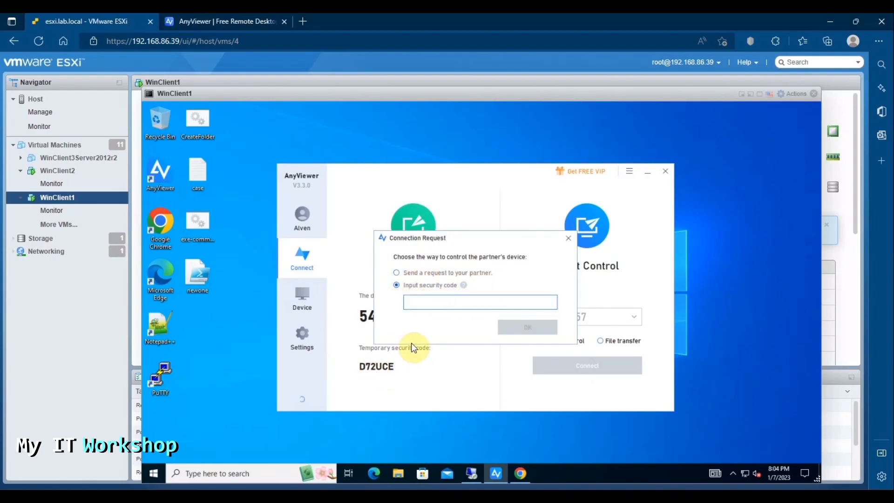
left_click(433, 303)
left_click(397, 273)
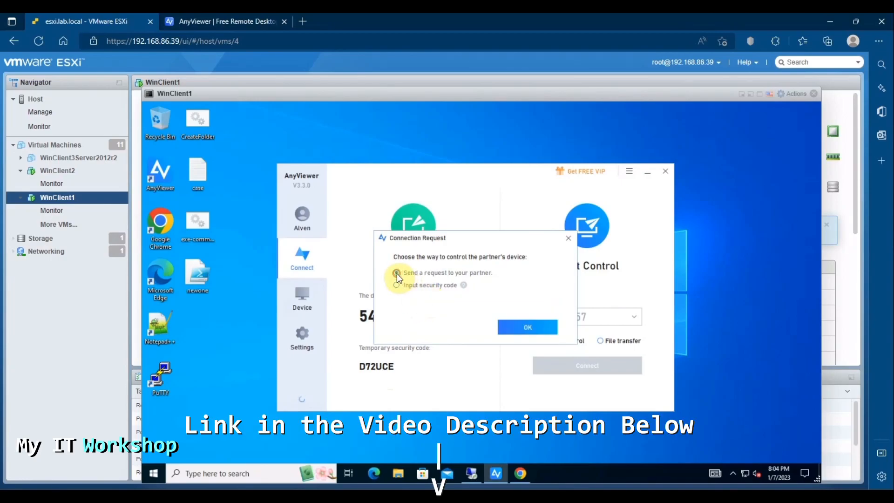
left_click(535, 327)
Step: Send the control request, allow it on WinClient2, close its console, and switch to WinClient1
left_click(57, 171)
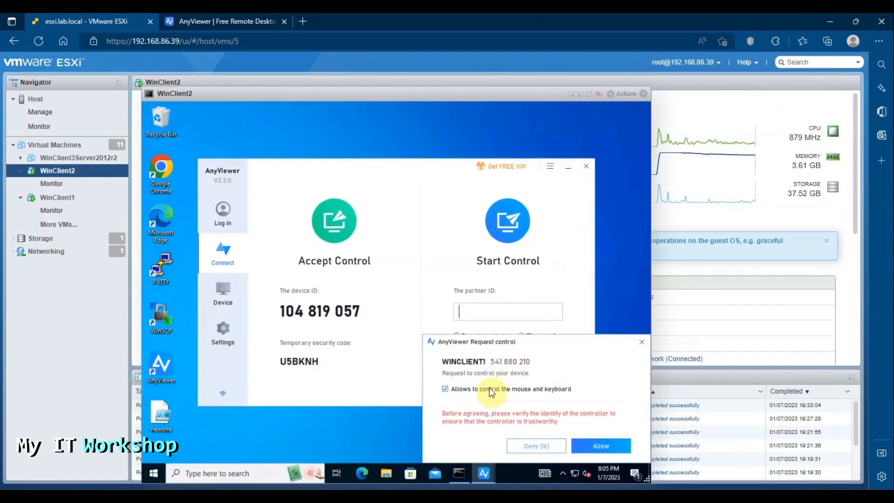
left_click(599, 448)
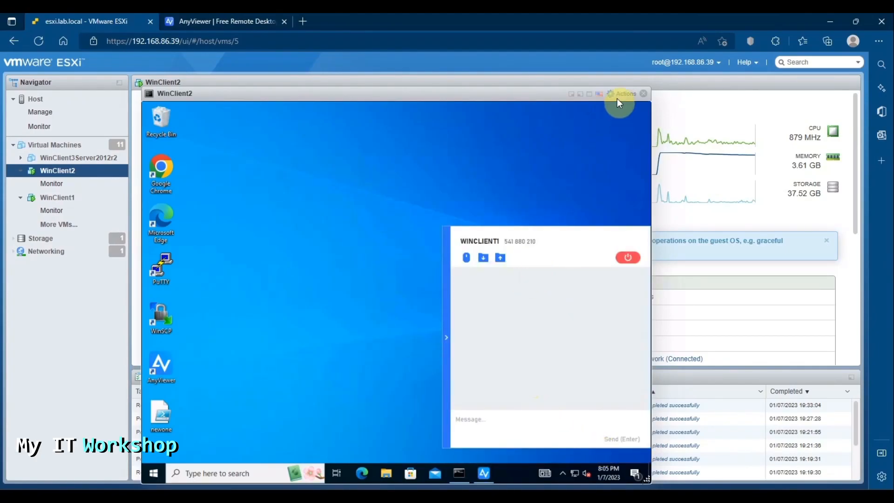
left_click(644, 94)
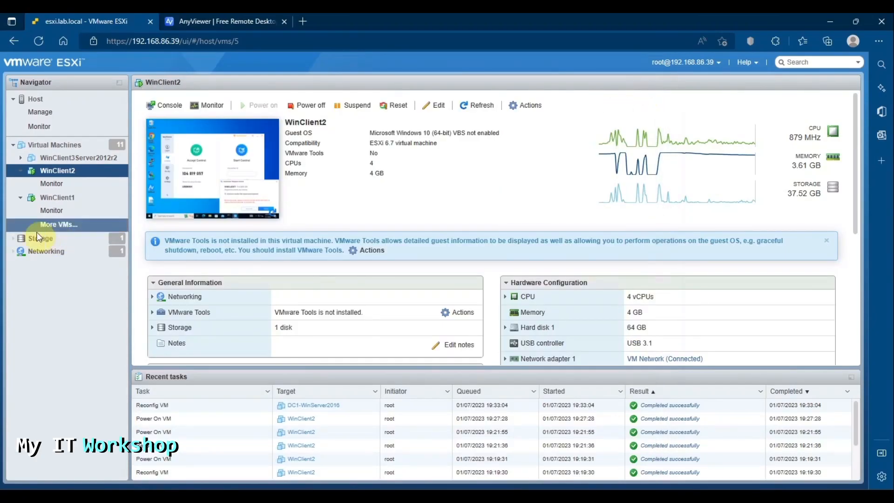
left_click(53, 198)
Step: Run hostname in the remote Command Prompt to confirm it reports WinClient2
left_click(235, 193)
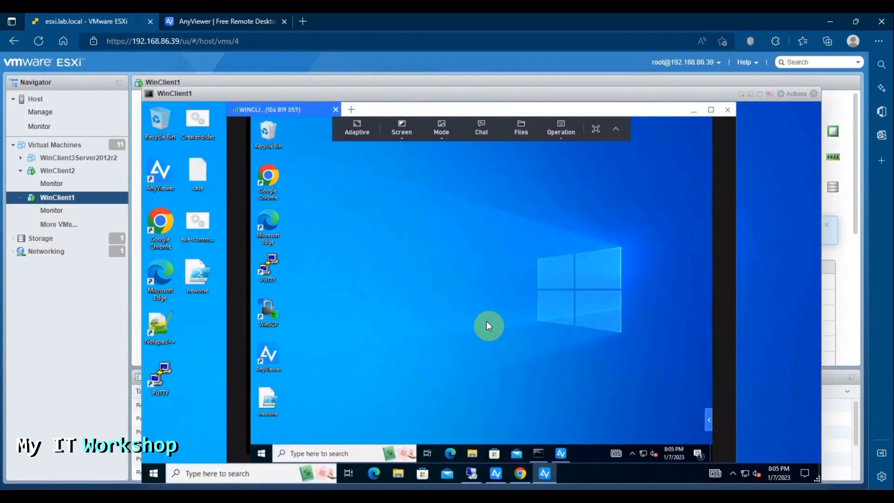
left_click(539, 454)
type("hostname")
key("Return")
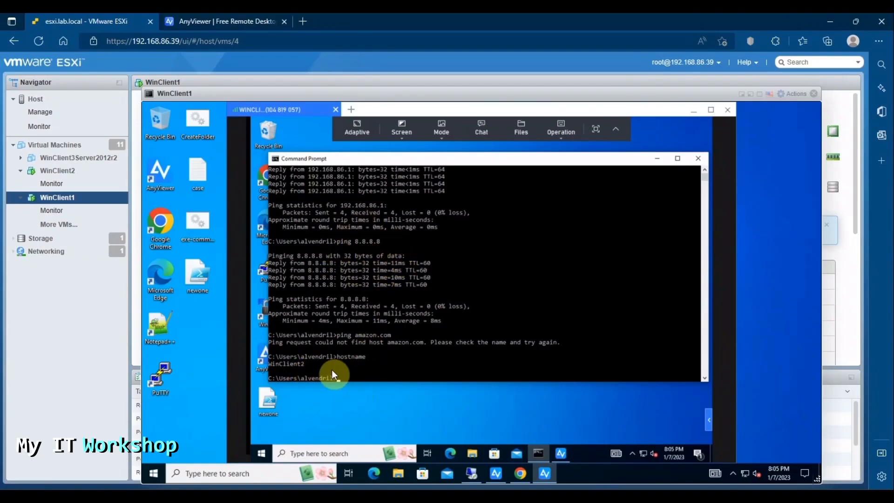
Step: End the WinClient2 remote session and show WINDOWS11-VM1's actions in the device list
left_click(561, 128)
left_click(582, 279)
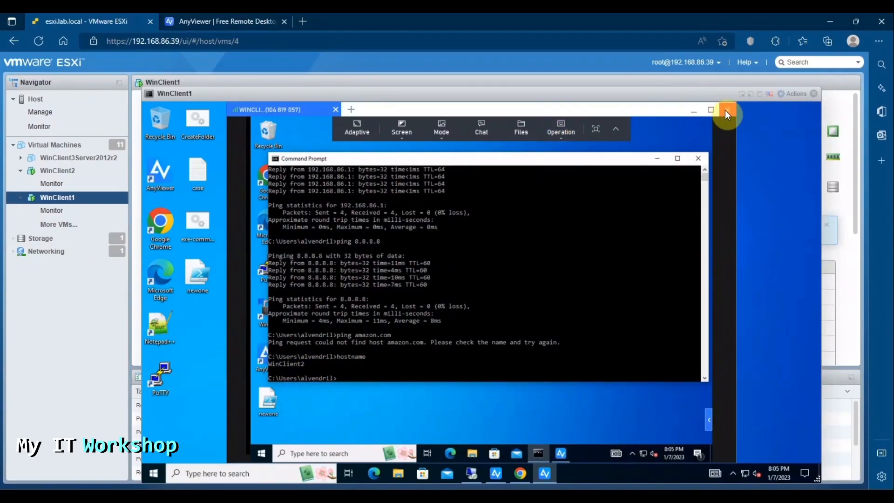
left_click(727, 110)
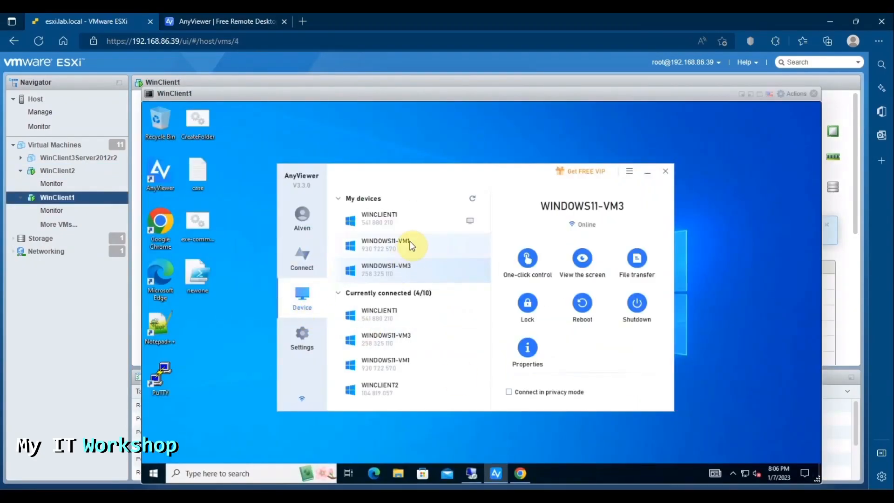
left_click(410, 243)
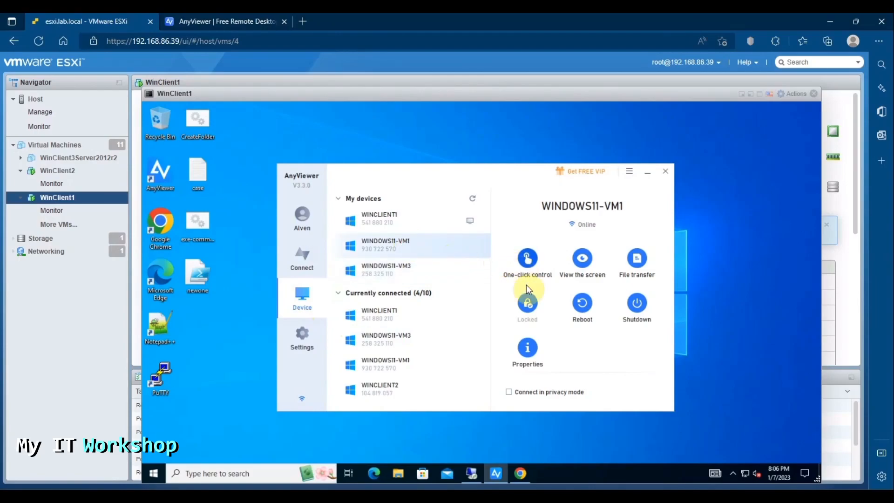
Step: View WINDOWS11-VM1's screen, chat 'hello there', then close the view-only session
left_click(578, 263)
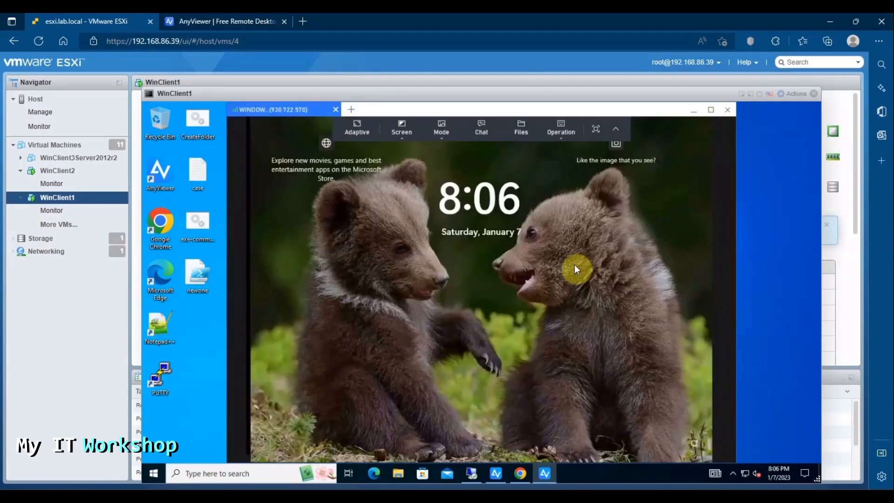
left_click(488, 132)
left_click(422, 365)
type("hello there")
key("Return")
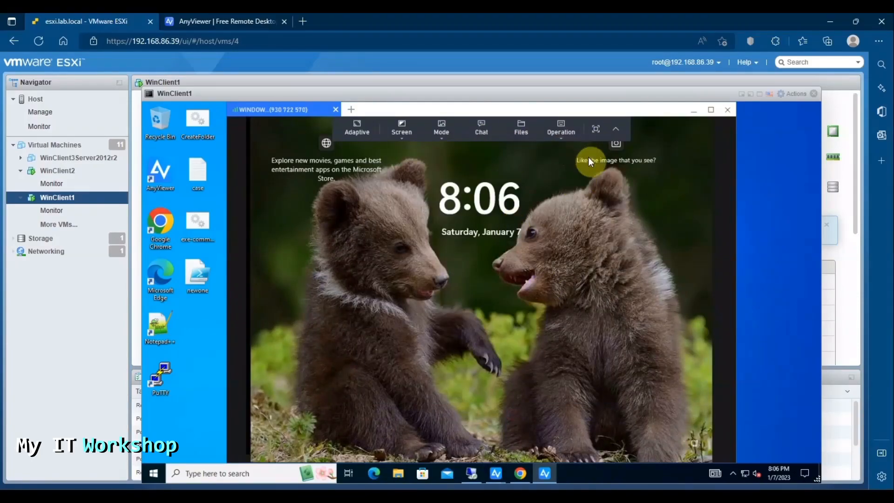
left_click(336, 110)
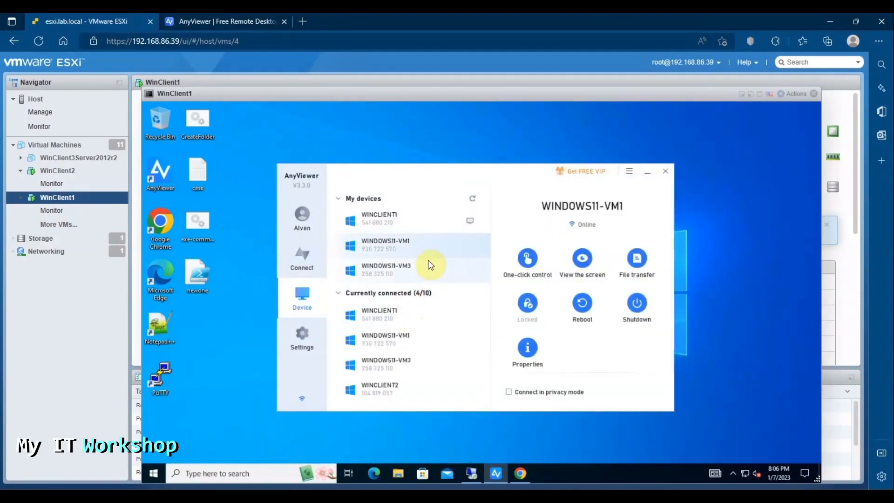
Step: Take full control of WINDOWS11-VM1 and sign in, retrying after an incorrect password
left_click(529, 261)
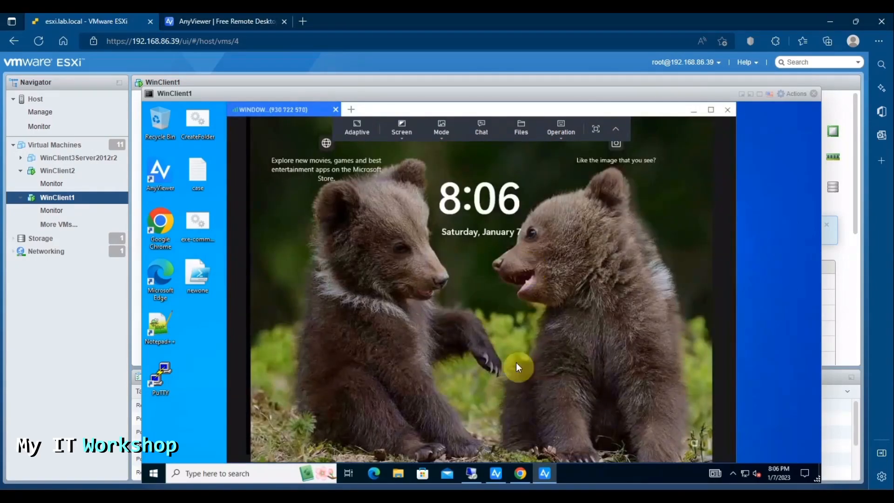
left_click_drag(516, 425, 533, 233)
left_click(449, 314)
type("••••••••")
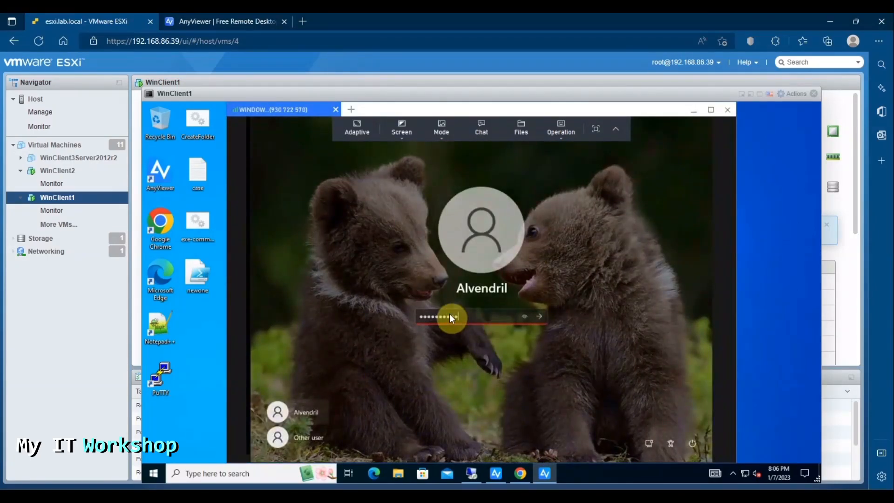
key("Return")
left_click(493, 355)
type("••••••••")
key("Return")
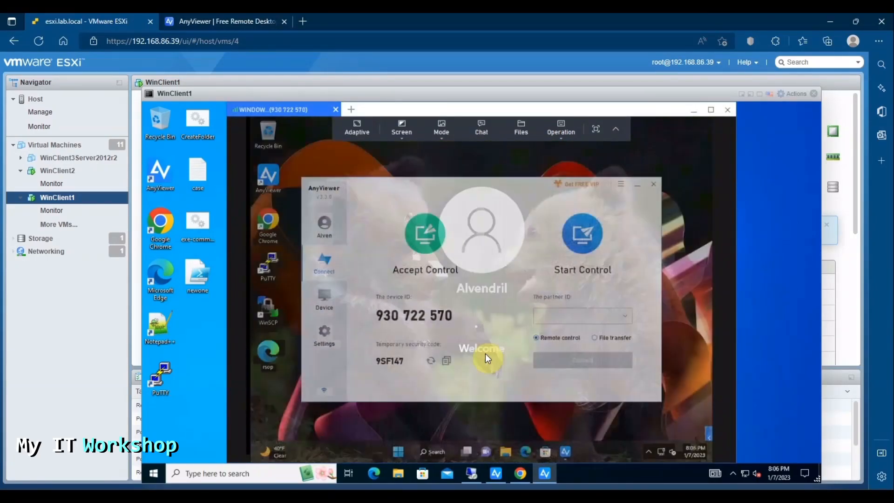
Step: Minimize the remote AnyViewer, send 'Hello there' in chat, and close the local chat
left_click(636, 187)
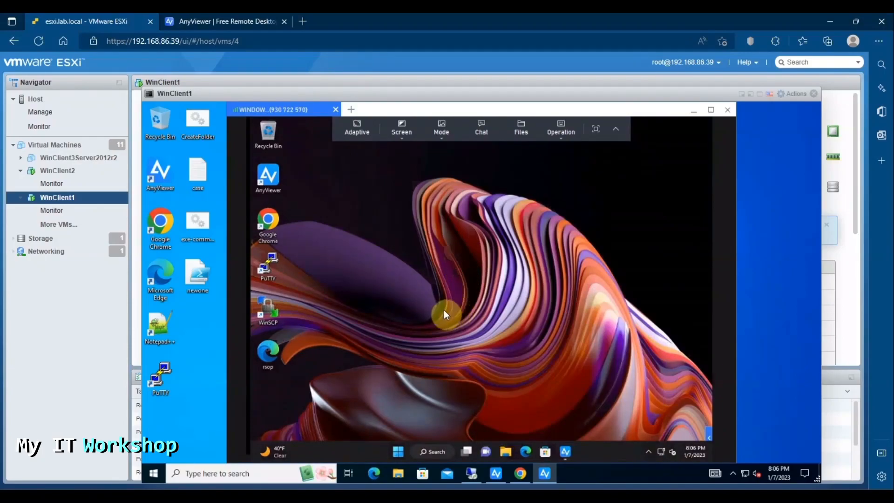
left_click(481, 129)
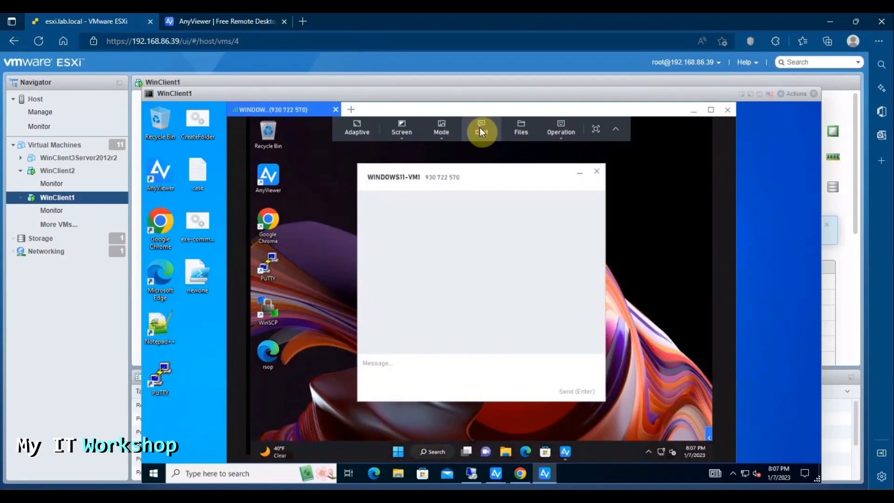
left_click(480, 366)
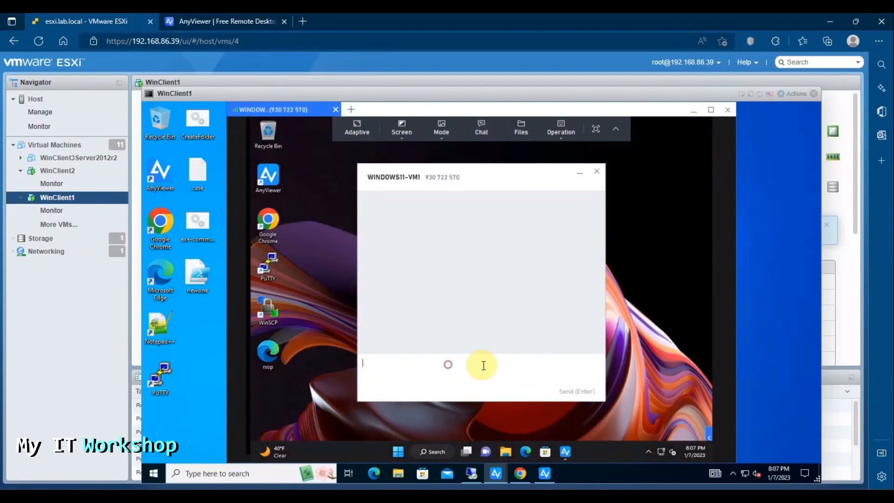
type("Hello there")
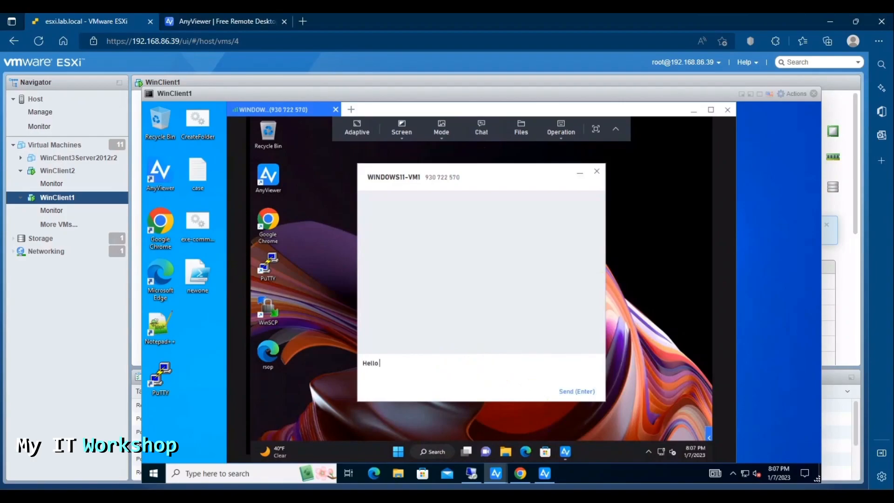
key("Return")
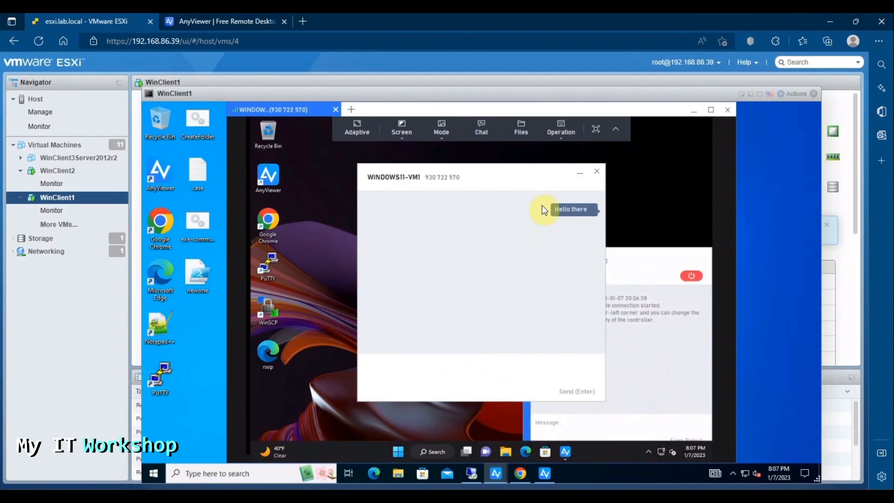
left_click(580, 172)
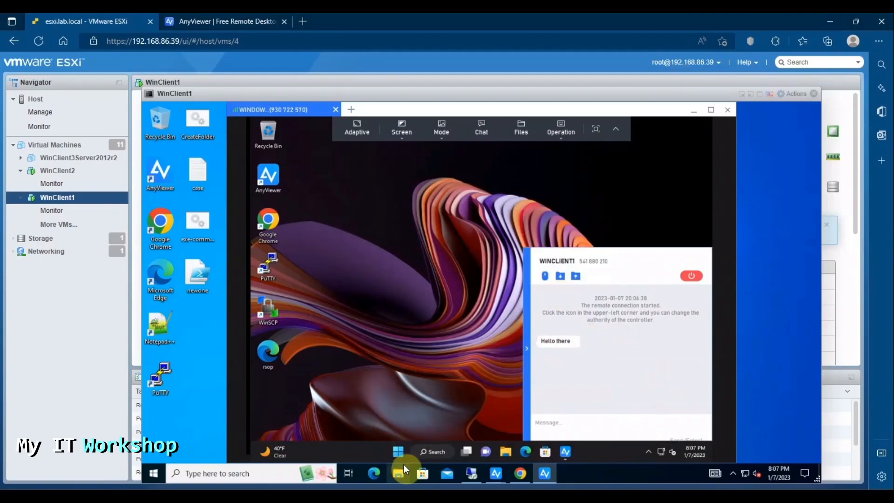
Step: Open Windows11-VM1 full screen from Hyper-V Manager on host 192.168.86.41
left_click(471, 478)
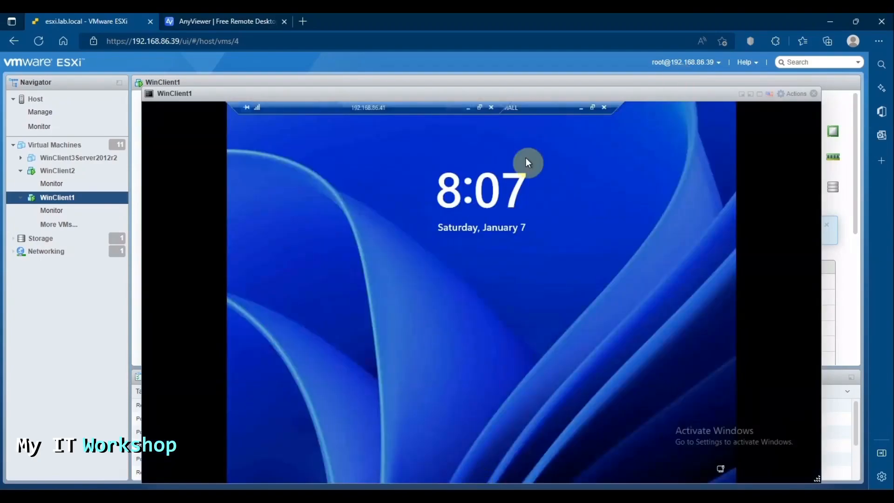
left_click(602, 107)
left_click(343, 242)
double_click(330, 359)
left_click(423, 127)
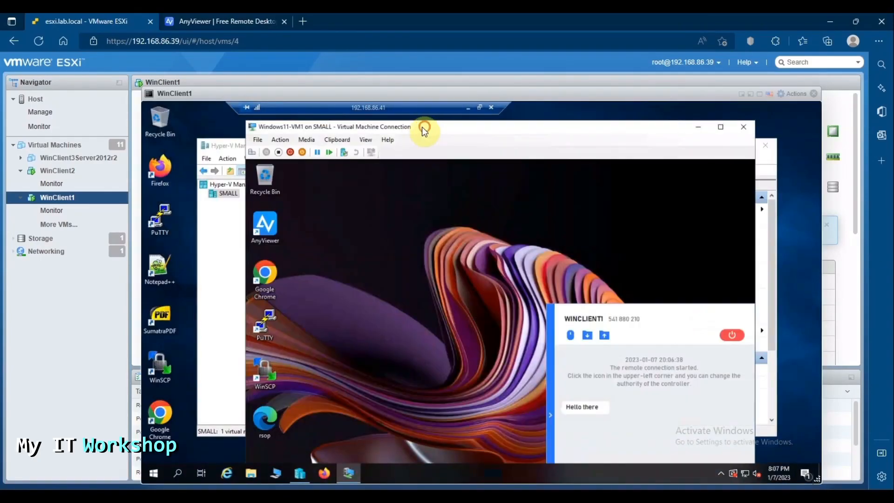
left_click(721, 127)
Step: Reply 'hey' to WINCLIENT1 in WINDOWS11-VM1's chat panel
left_click(568, 437)
type("hey")
key("Return")
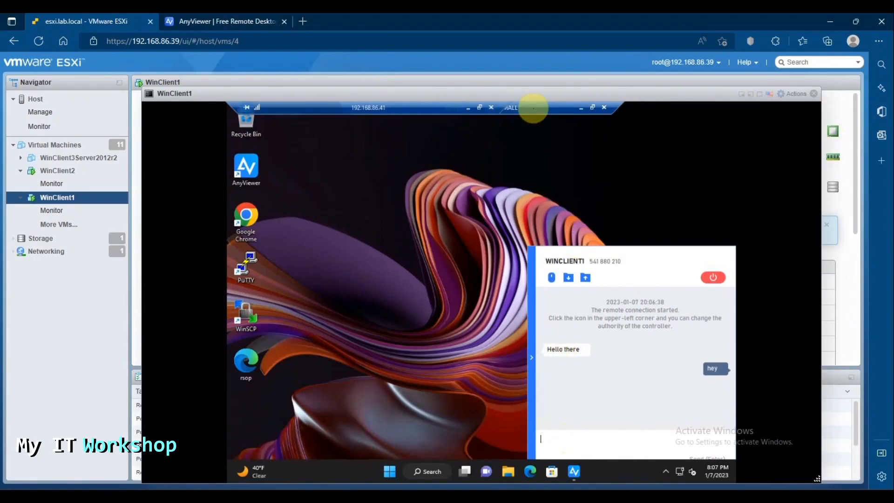
Step: Back on WinClient1, close the WINDOWS11-VM1 chat and collapse the connection side panel
left_click(468, 110)
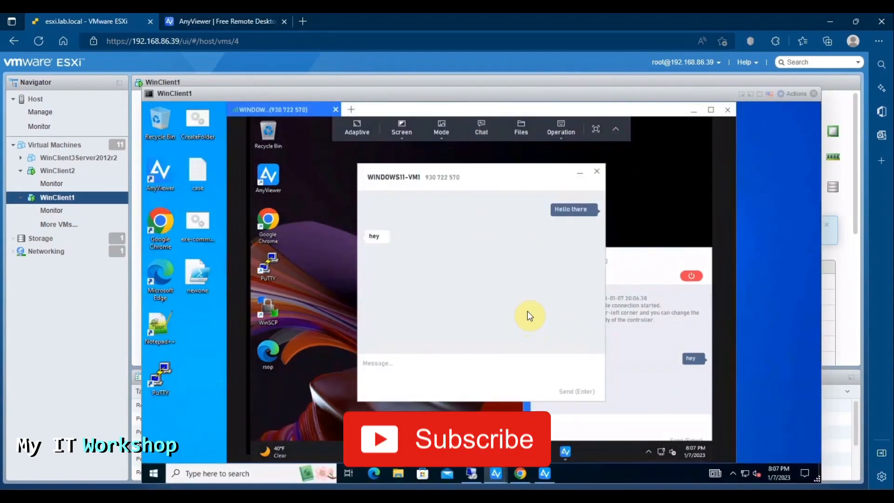
left_click(597, 174)
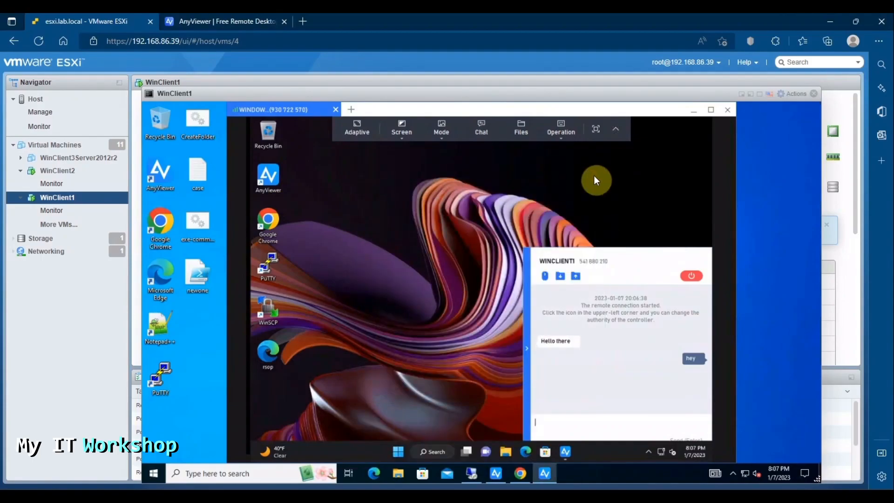
left_click(527, 350)
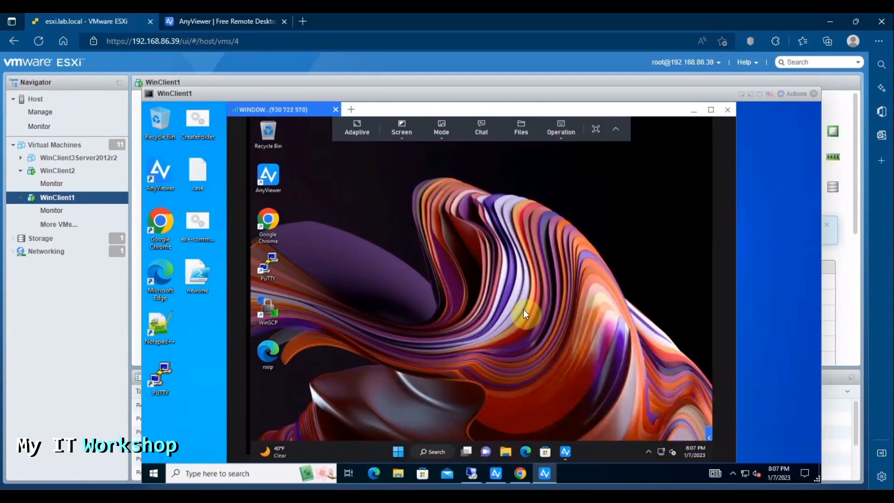
Step: Review the Screen resolution and display quality Mode options without changing them
left_click(402, 133)
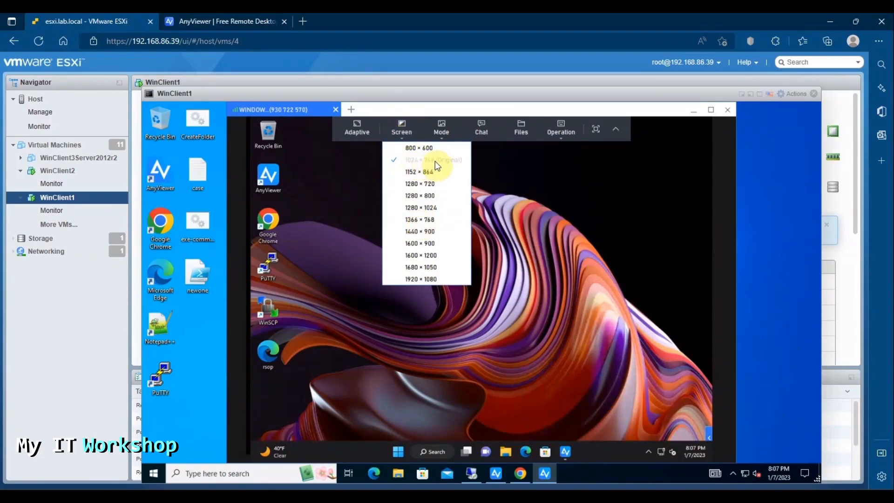
left_click(443, 136)
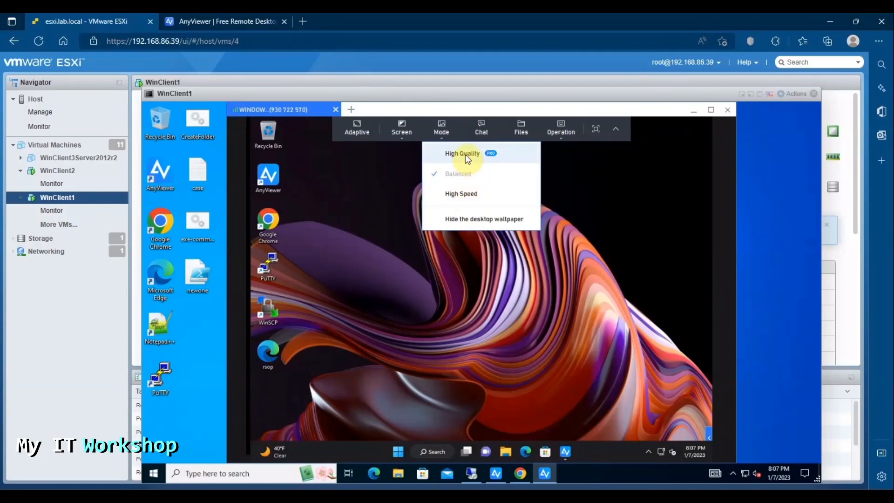
left_click(520, 131)
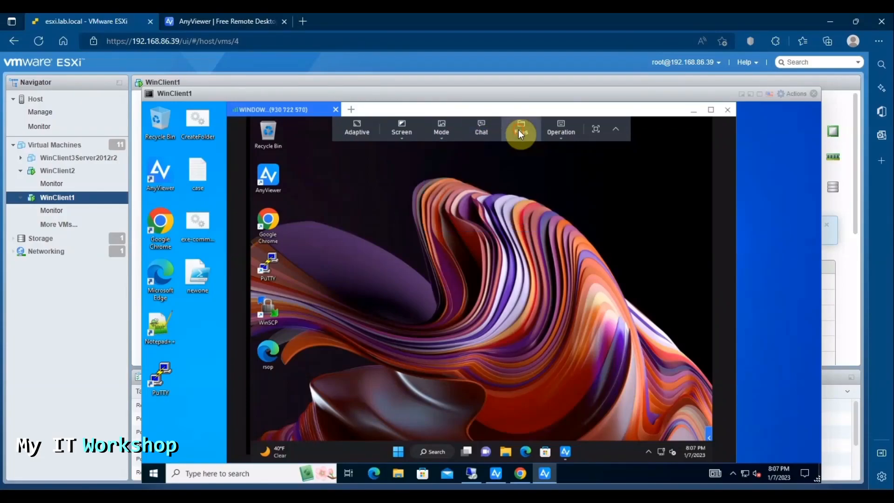
Step: Open the File Transfer window to look over local and remote files, then close it
left_click(522, 132)
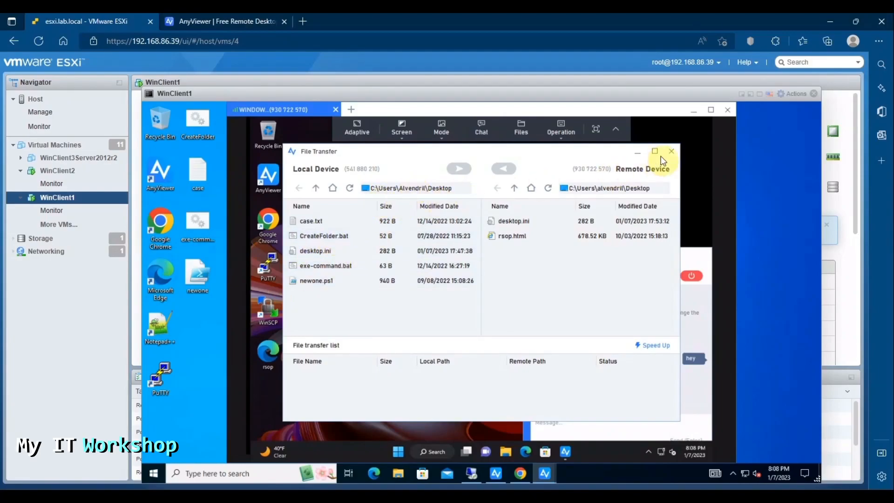
left_click(671, 152)
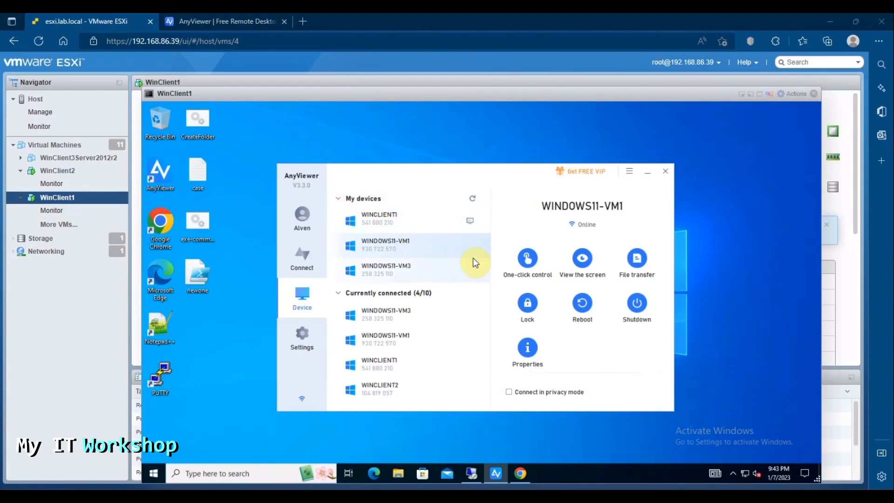
right_click(438, 245)
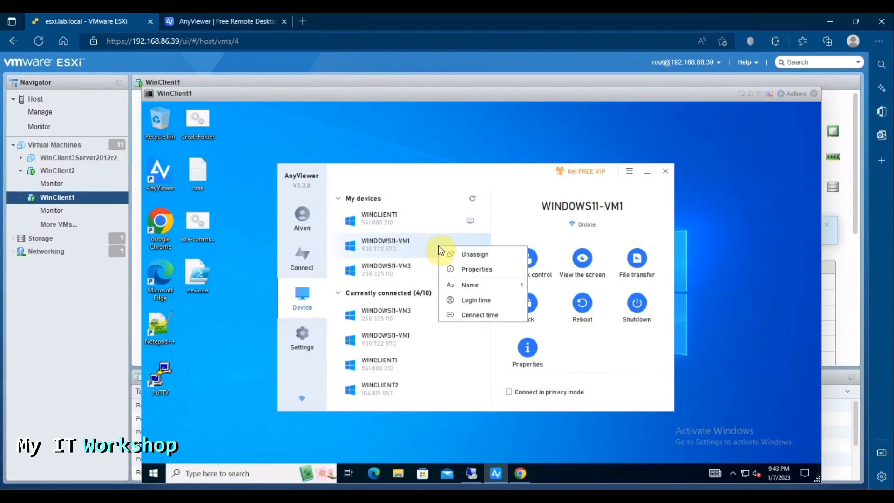
left_click(479, 242)
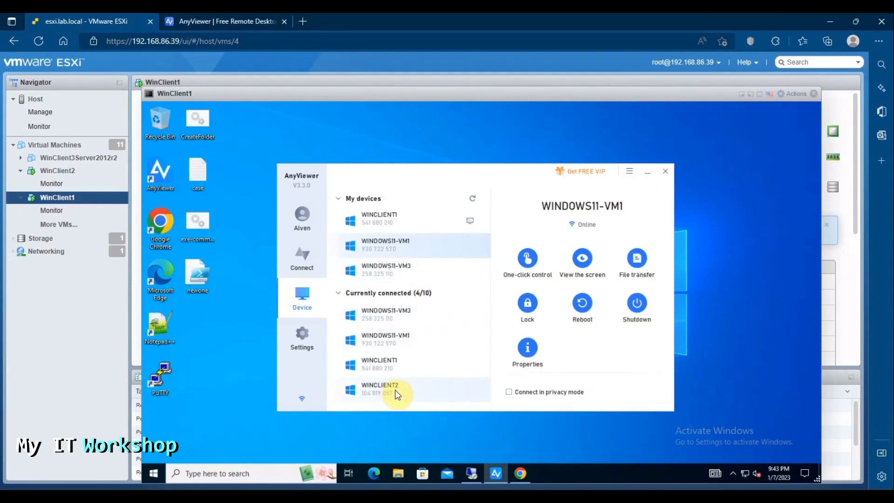
left_click(420, 389)
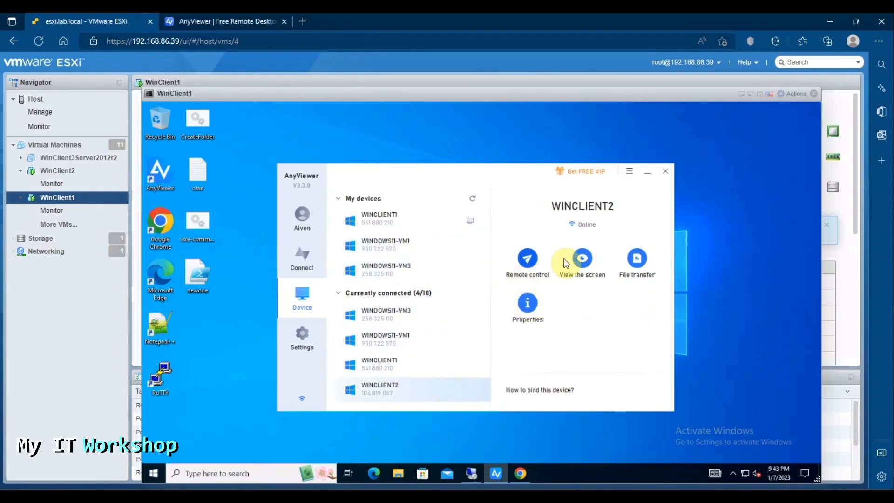
right_click(446, 392)
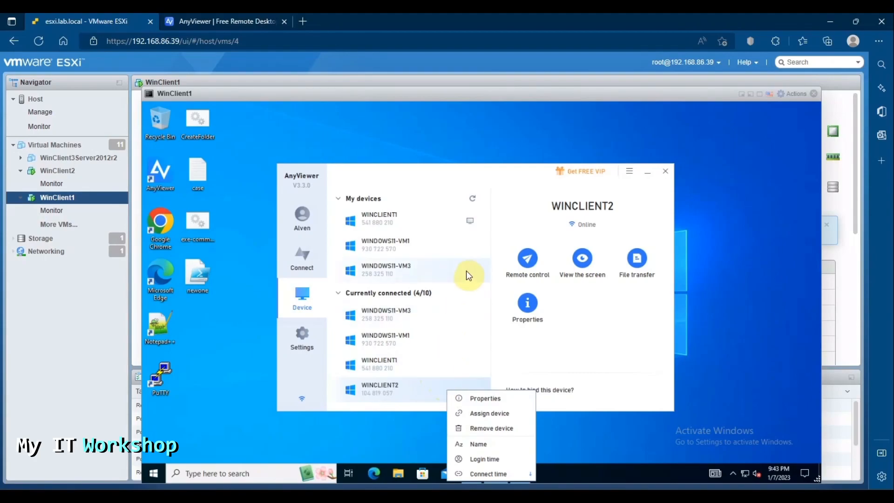
left_click(456, 248)
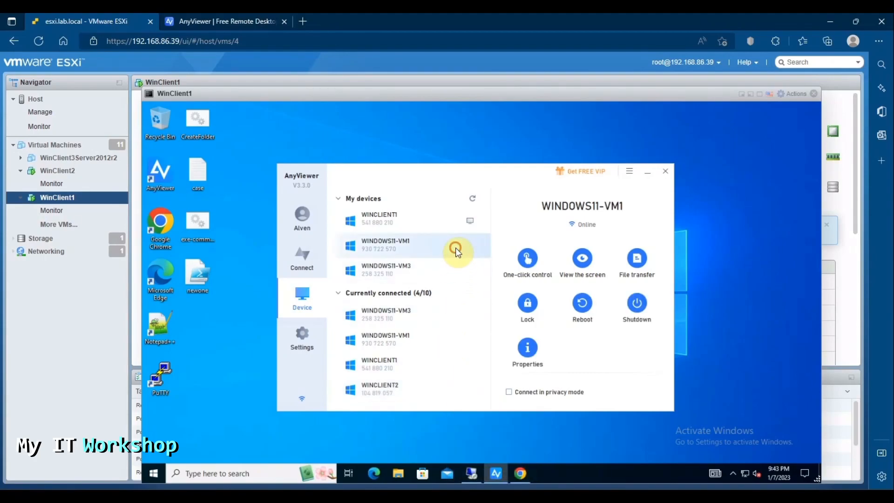
right_click(456, 249)
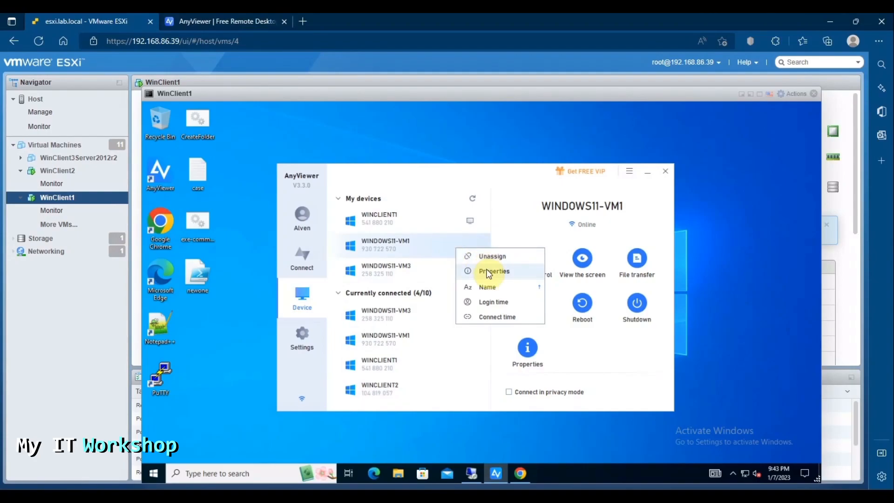
left_click(485, 240)
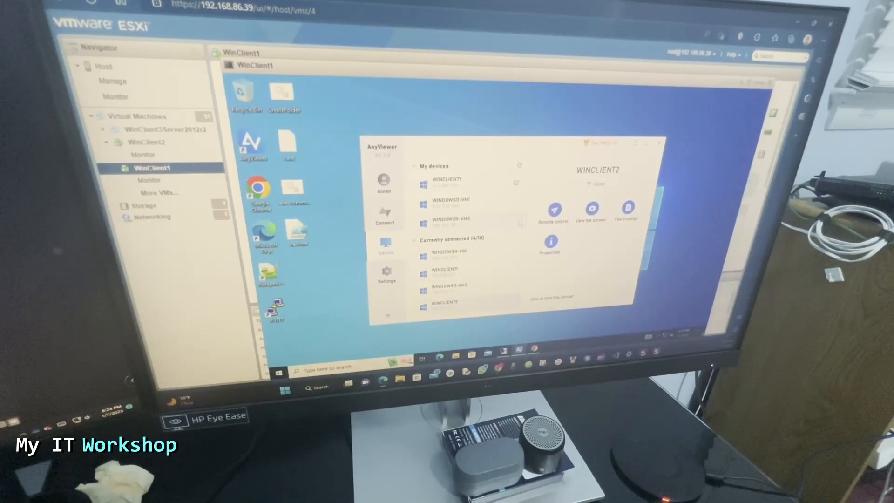
Step: Restore the remote session and AnyViewer window, then dismiss the iPad's gesture guide and connect
left_click(506, 351)
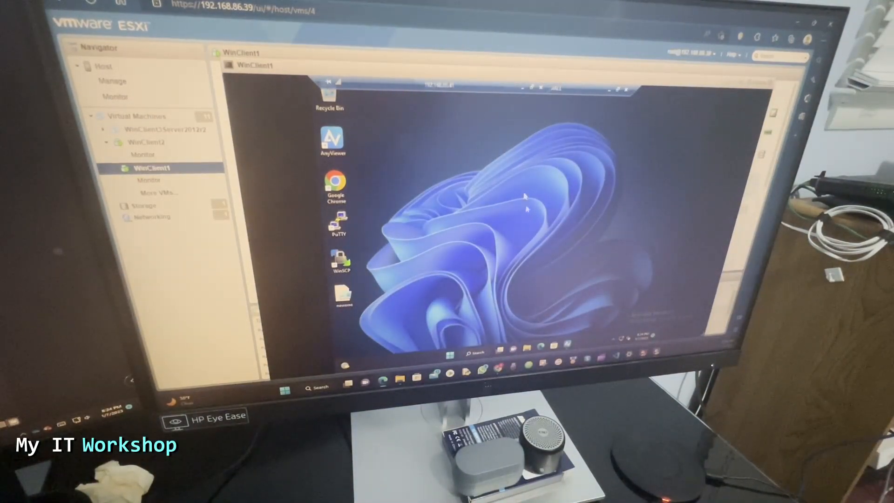
left_click(541, 347)
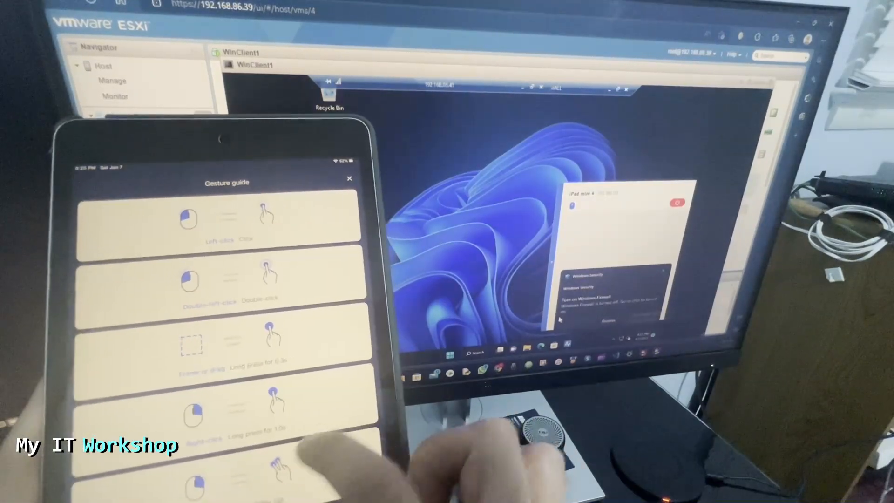
scroll(215, 326, "down", 5)
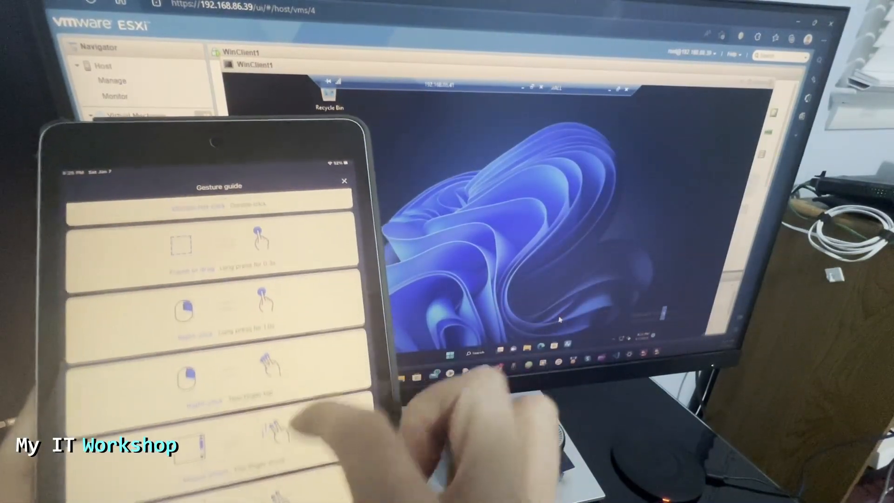
left_click(331, 495)
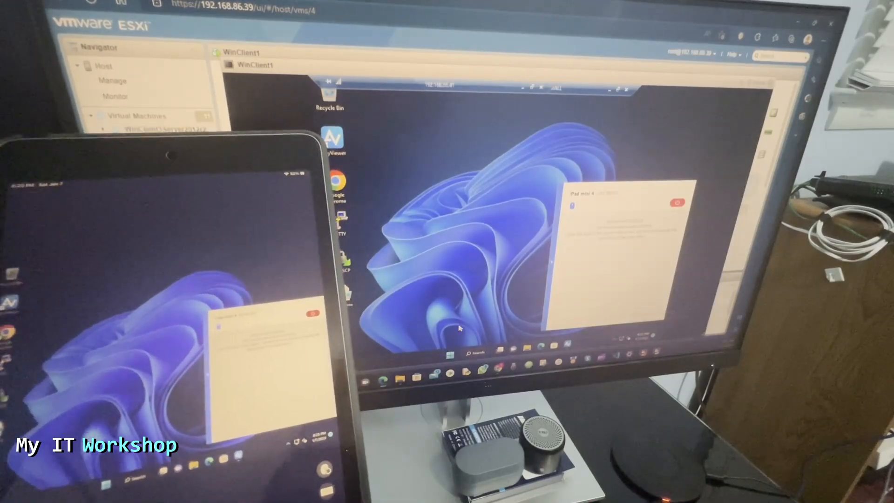
Step: From the iPad, open and close Start, collapse the side panel, and search 'Subscribe'
left_click(126, 488)
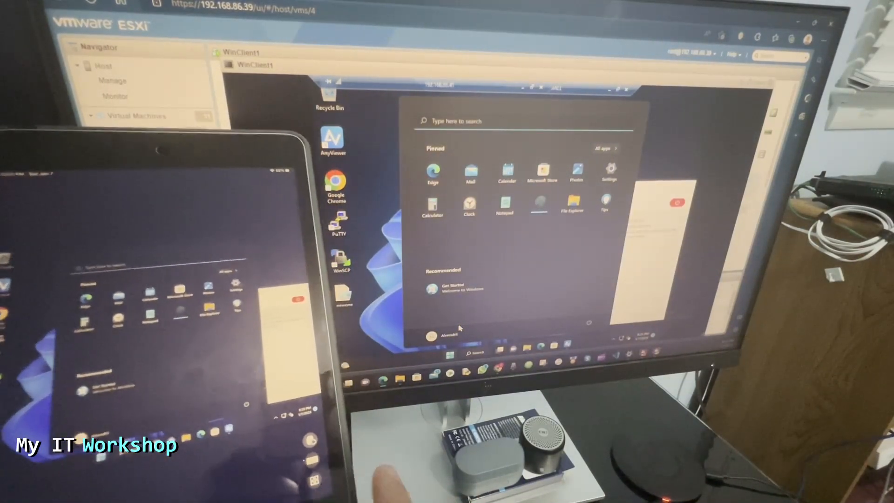
left_click(101, 472)
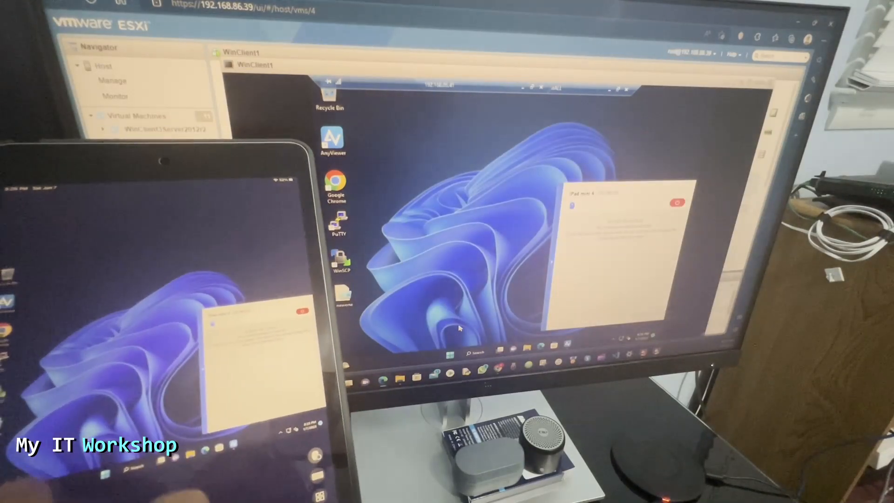
left_click(199, 366)
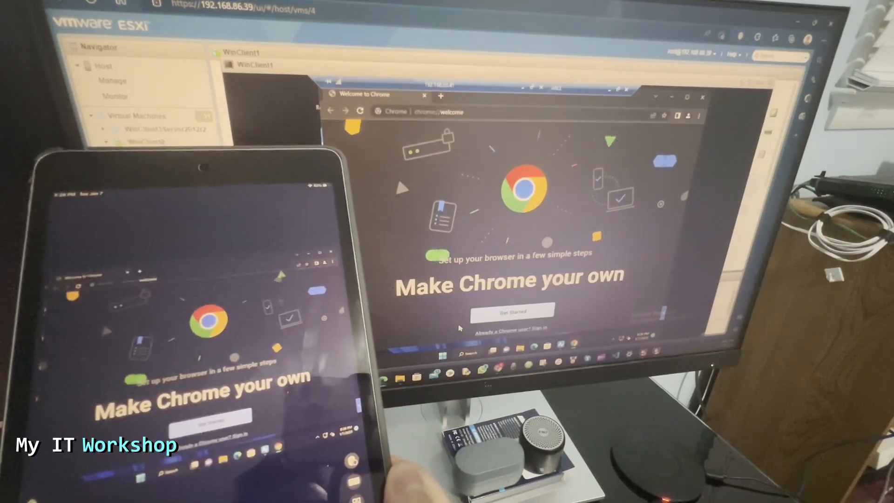
left_click(164, 475)
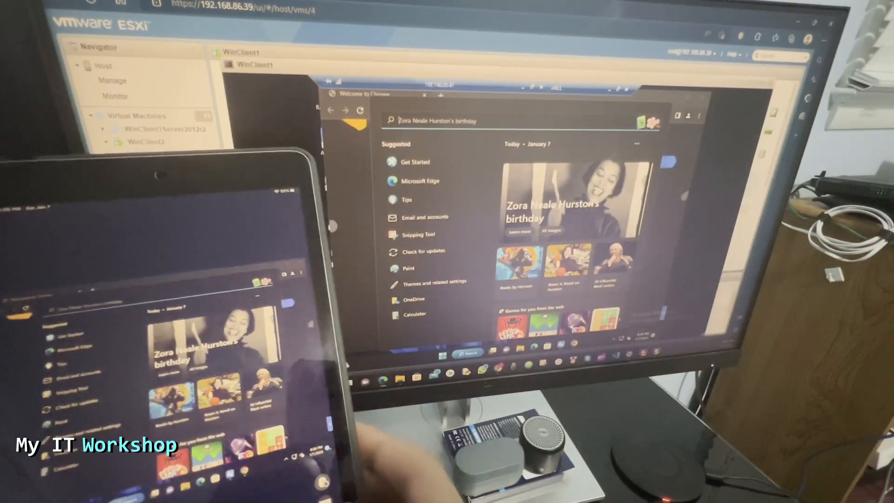
type("Subscribe")
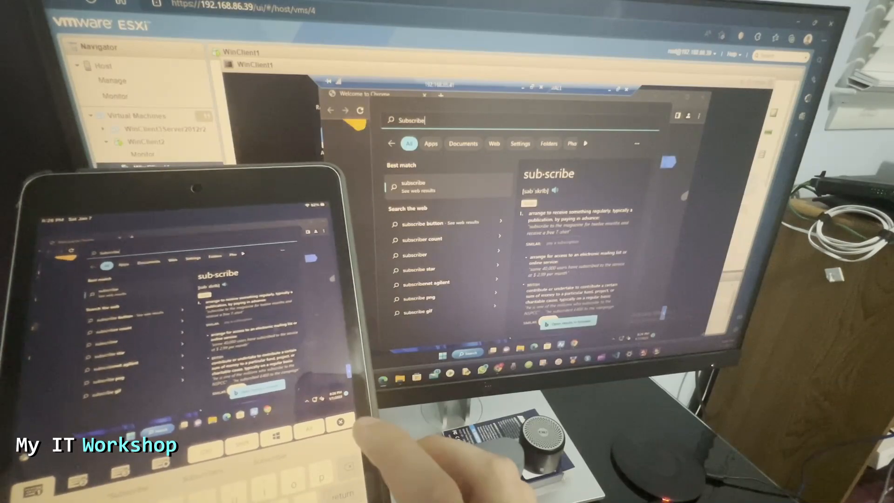
Step: Stop the remote connection from the Shortcuts menu and confirm
left_click(339, 491)
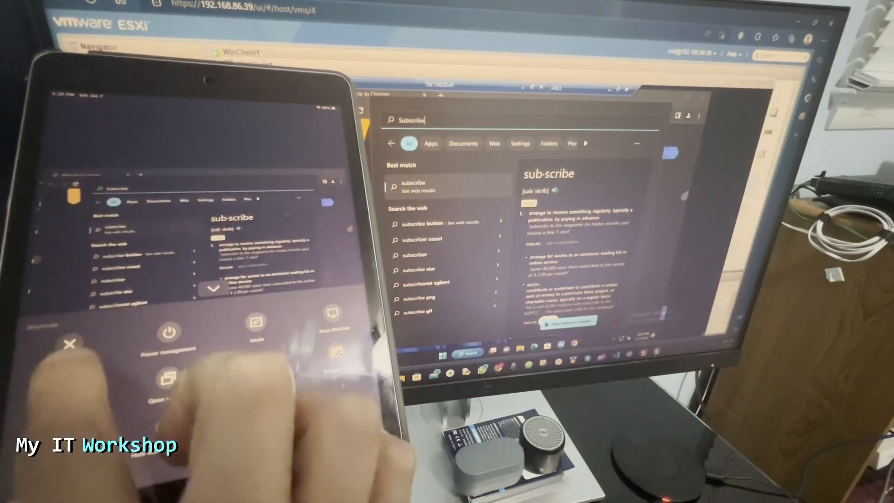
left_click(67, 338)
left_click(257, 281)
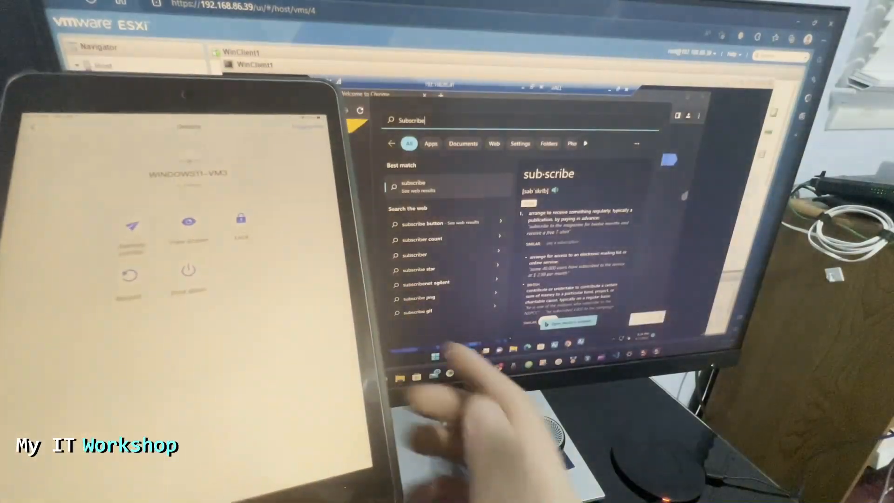